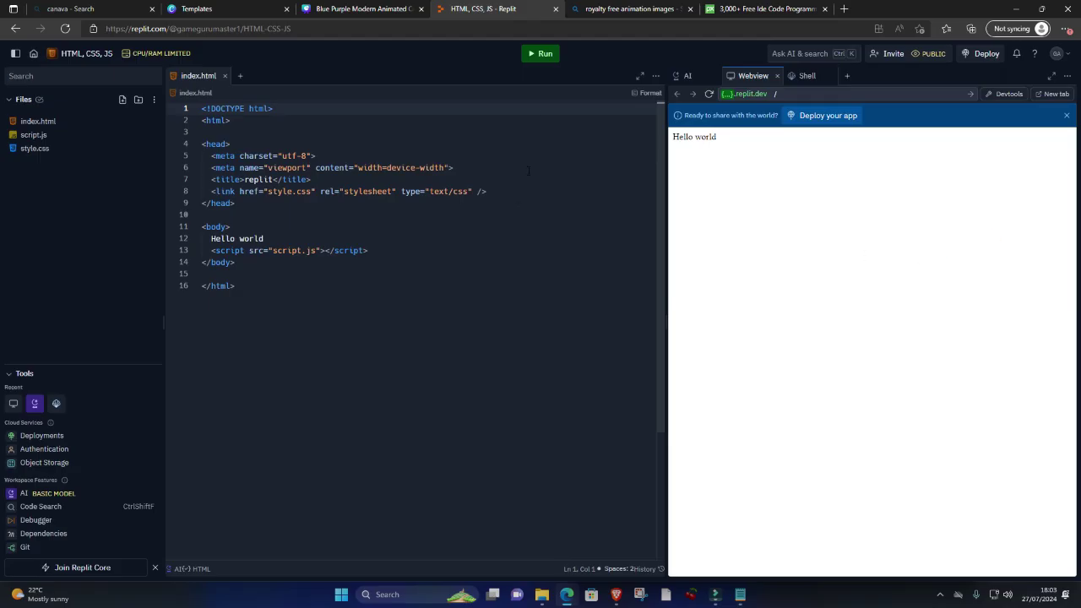
- Rerun the project, then add 'subscribe to fix me master' after Hello world on line 12
{"action": "left_click", "coordinate": [537, 56]}
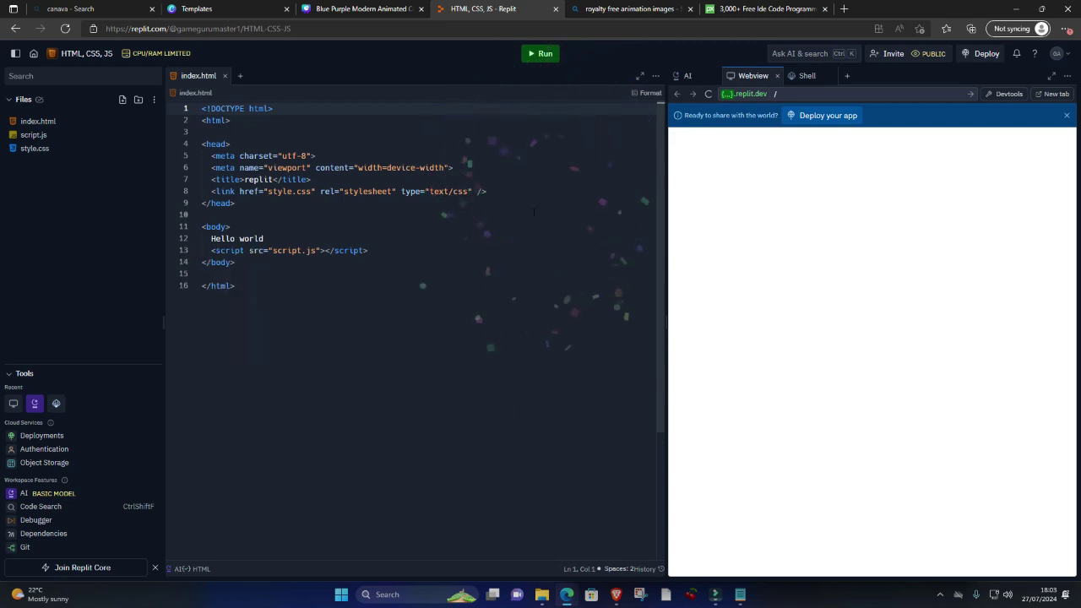
{"action": "left_click", "coordinate": [281, 239]}
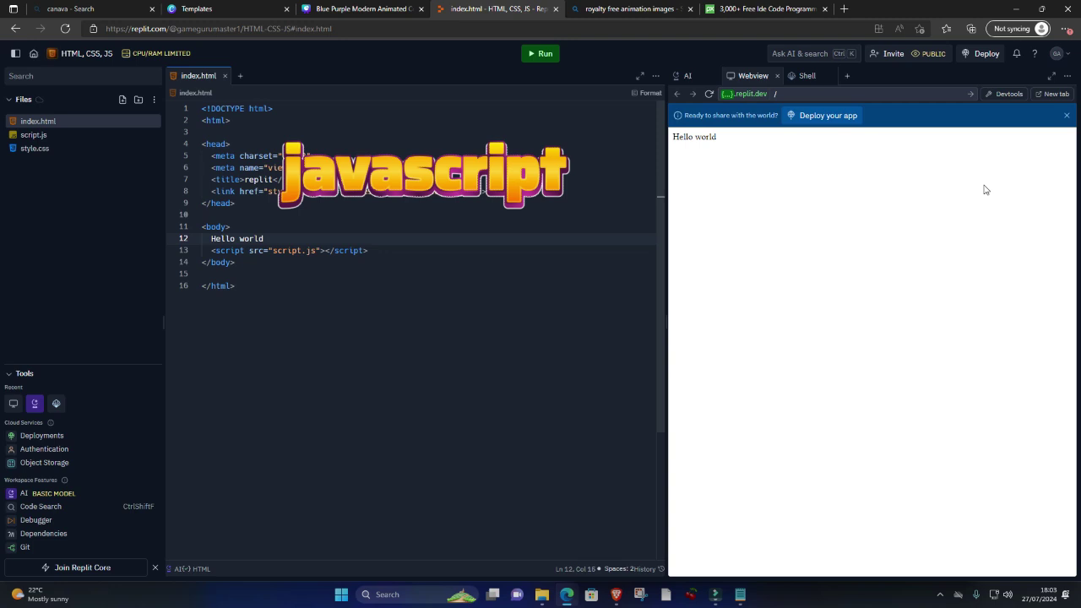
{"action": "type", "text": "subscribe to fix me master"}
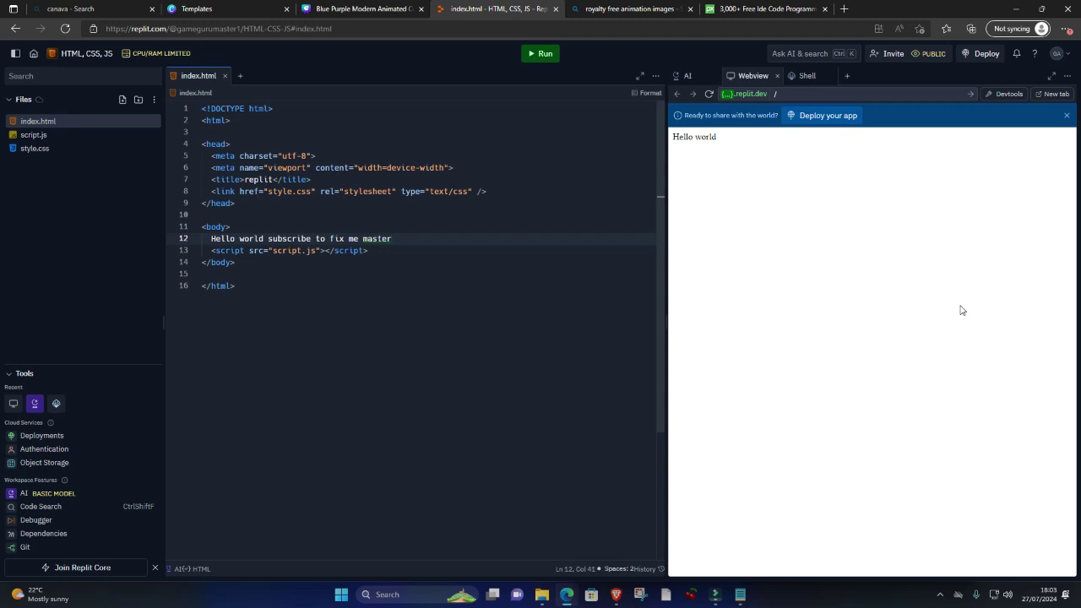
- Rerun the edited project and start scrolling down the replit.com homepage feature sections
{"action": "left_click", "coordinate": [533, 56]}
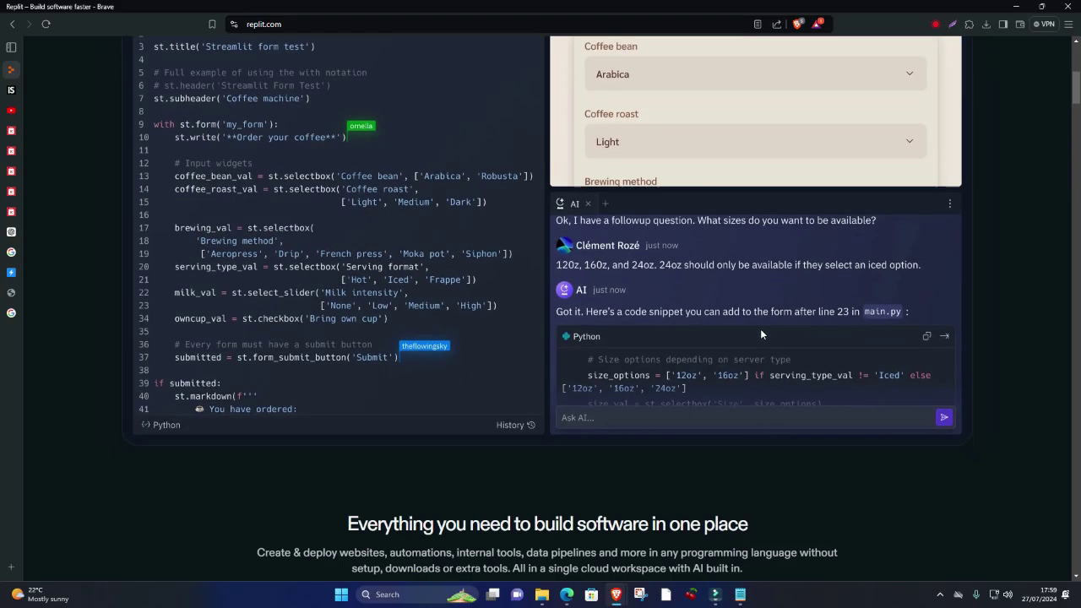
{"action": "scroll", "coordinate": [761, 328], "scroll_direction": "down", "scroll_amount": 10}
{"action": "scroll", "coordinate": [763, 334], "scroll_direction": "down", "scroll_amount": 8}
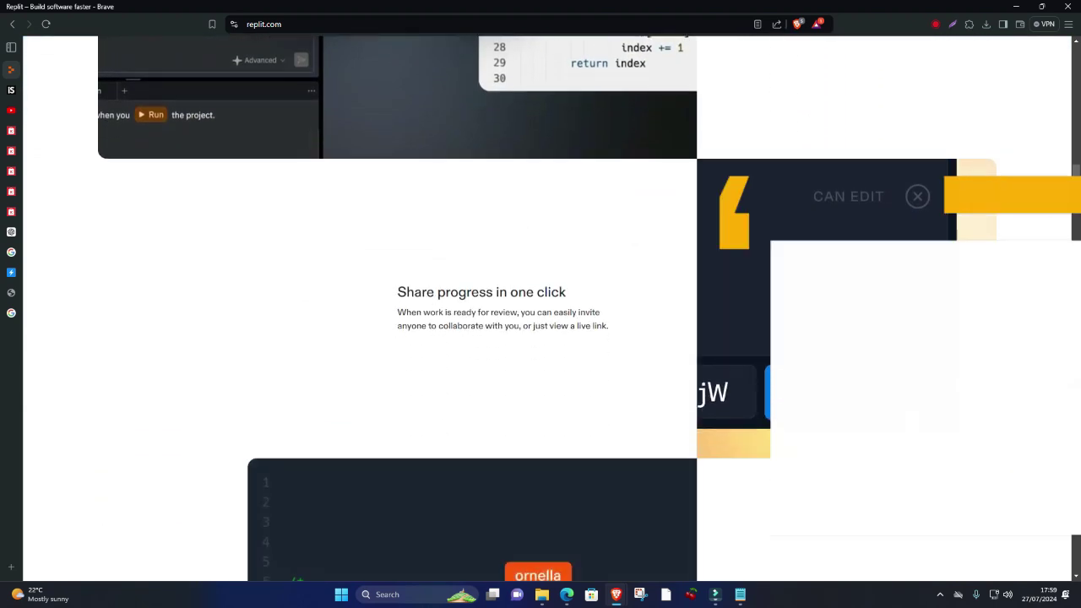
{"action": "scroll", "coordinate": [832, 340], "scroll_direction": "down", "scroll_amount": 4}
{"action": "scroll", "coordinate": [541, 338], "scroll_direction": "down", "scroll_amount": 10}
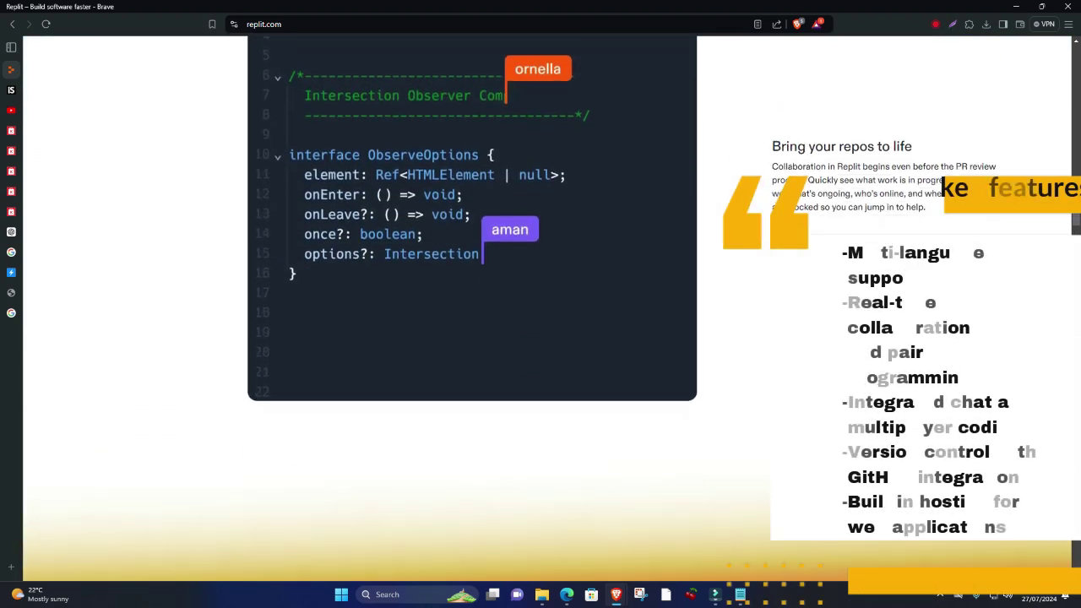
{"action": "scroll", "coordinate": [541, 337], "scroll_direction": "down", "scroll_amount": 7}
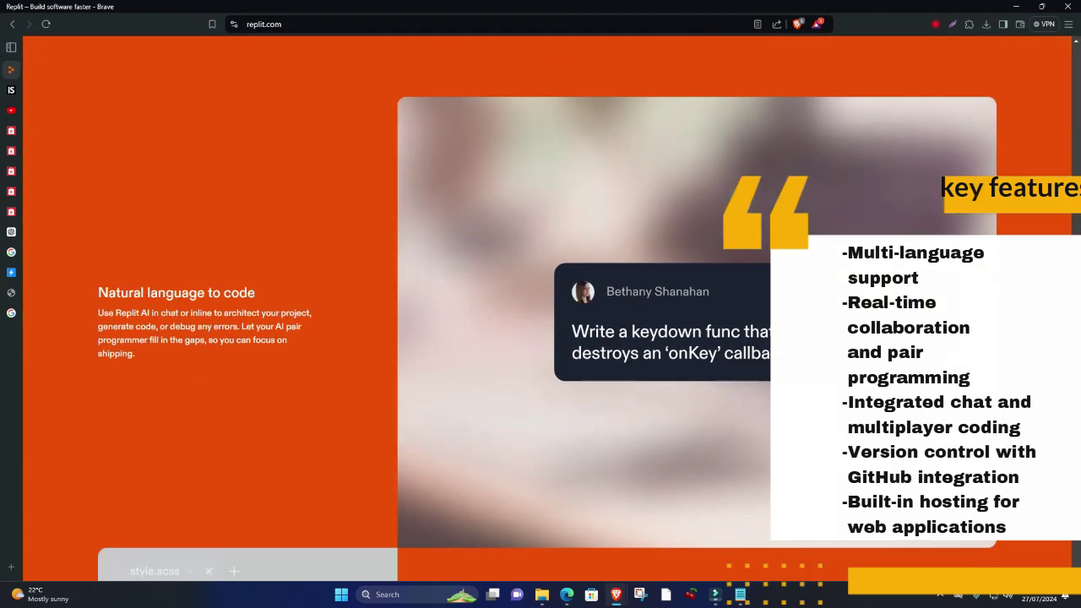
{"action": "scroll", "coordinate": [541, 338], "scroll_direction": "down", "scroll_amount": 6}
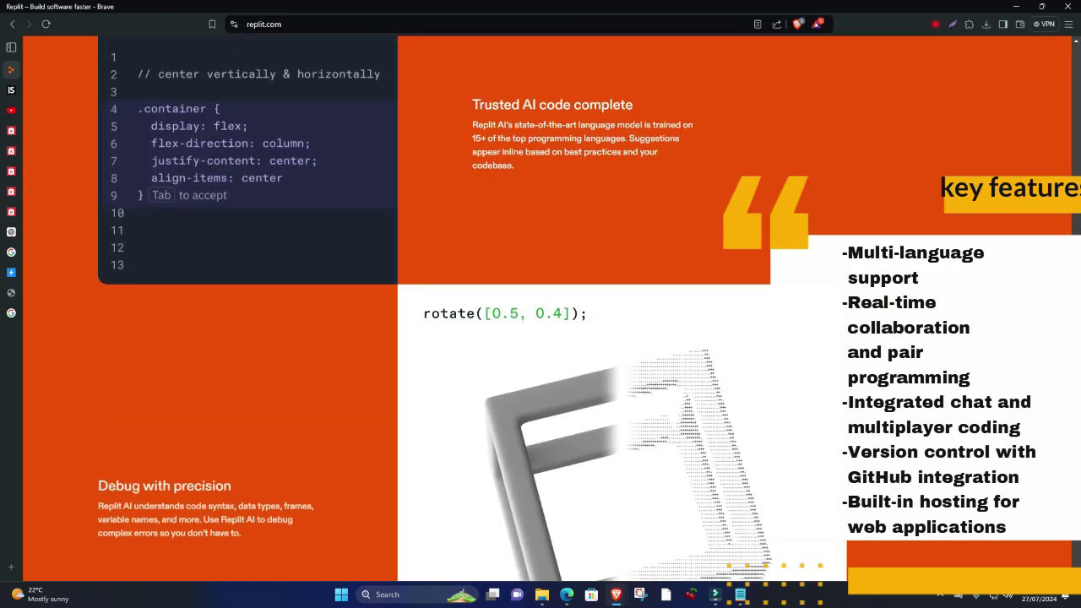
{"action": "scroll", "coordinate": [540, 338], "scroll_direction": "down", "scroll_amount": 7}
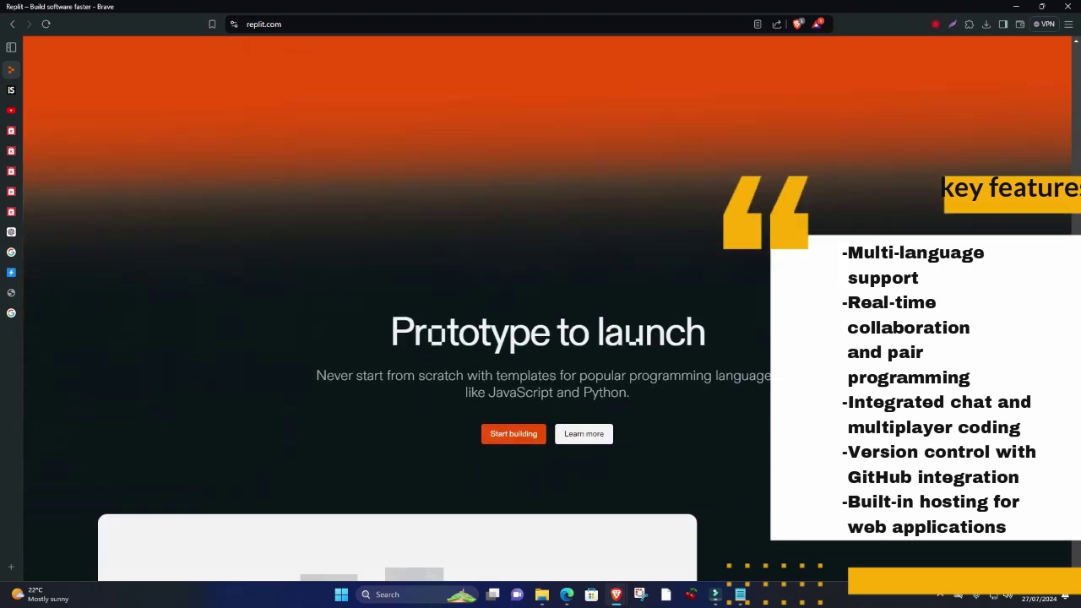
{"action": "scroll", "coordinate": [541, 338], "scroll_direction": "down", "scroll_amount": 4}
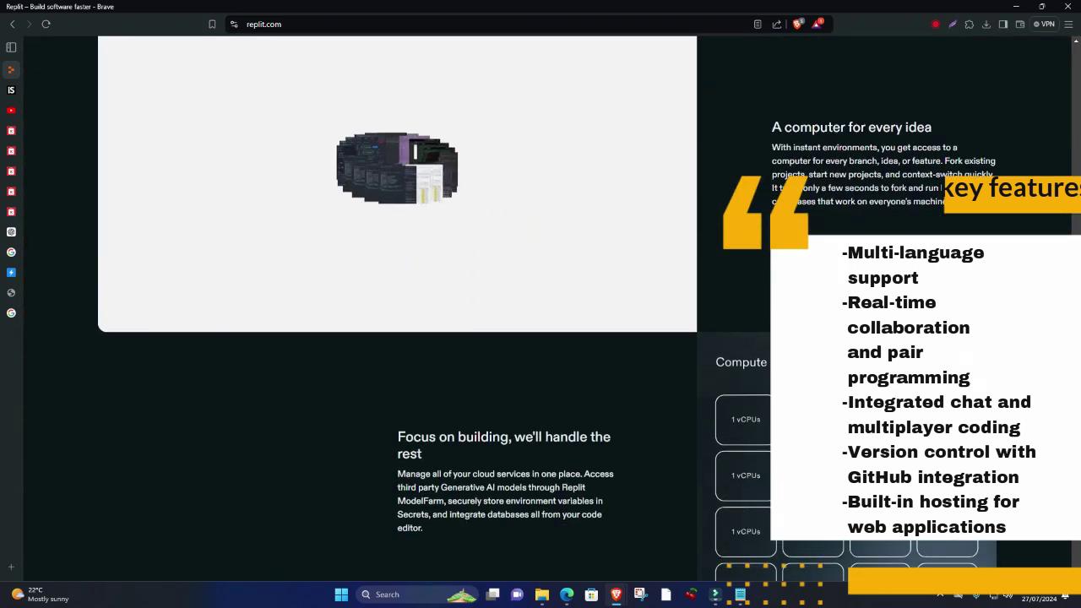
- Keep scrolling down to the 'Join over 30 million software creators' customer stories
{"action": "scroll", "coordinate": [540, 337], "scroll_direction": "down", "scroll_amount": 6}
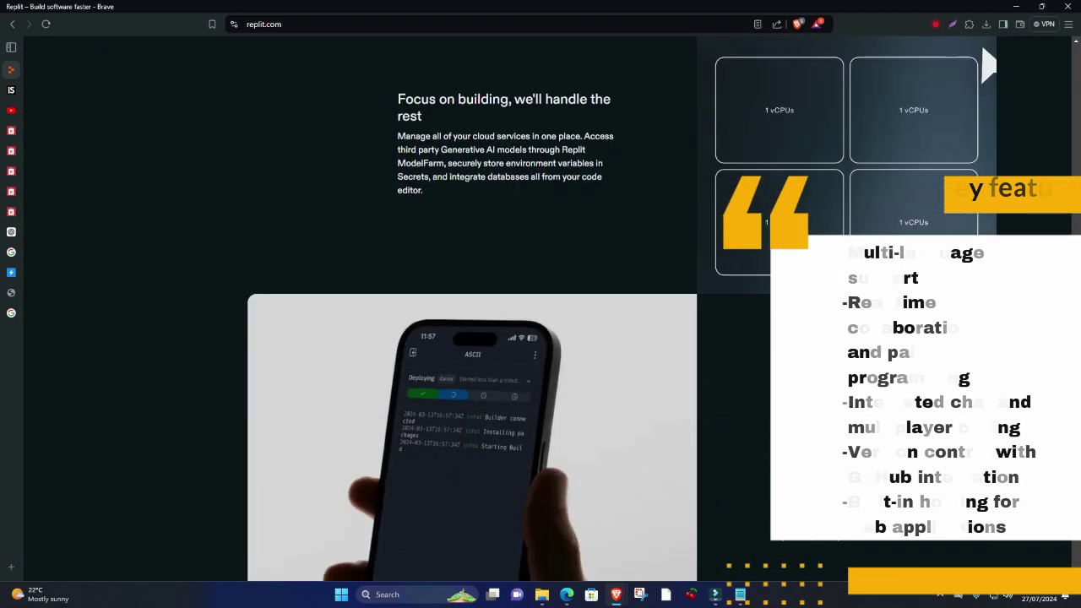
{"action": "scroll", "coordinate": [831, 341], "scroll_direction": "down", "scroll_amount": 7}
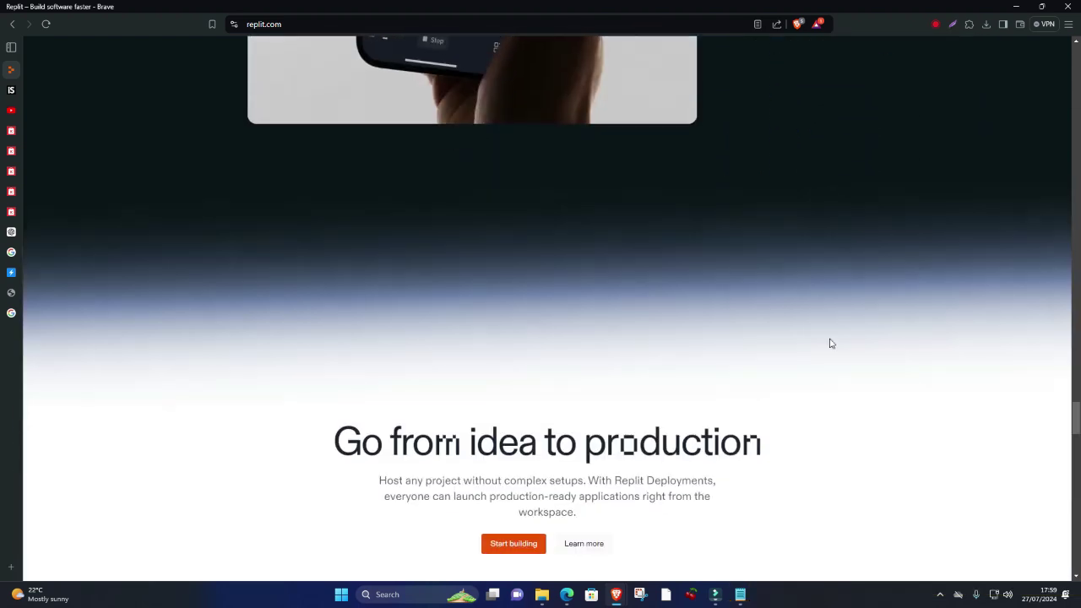
{"action": "scroll", "coordinate": [831, 342], "scroll_direction": "down", "scroll_amount": 3}
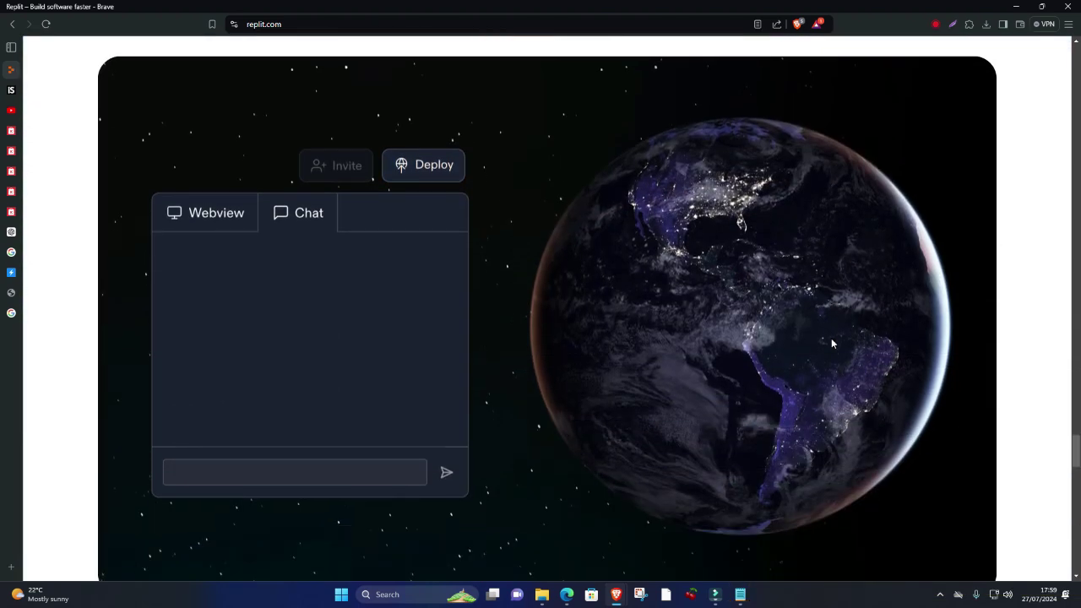
{"action": "scroll", "coordinate": [831, 342], "scroll_direction": "down", "scroll_amount": 2}
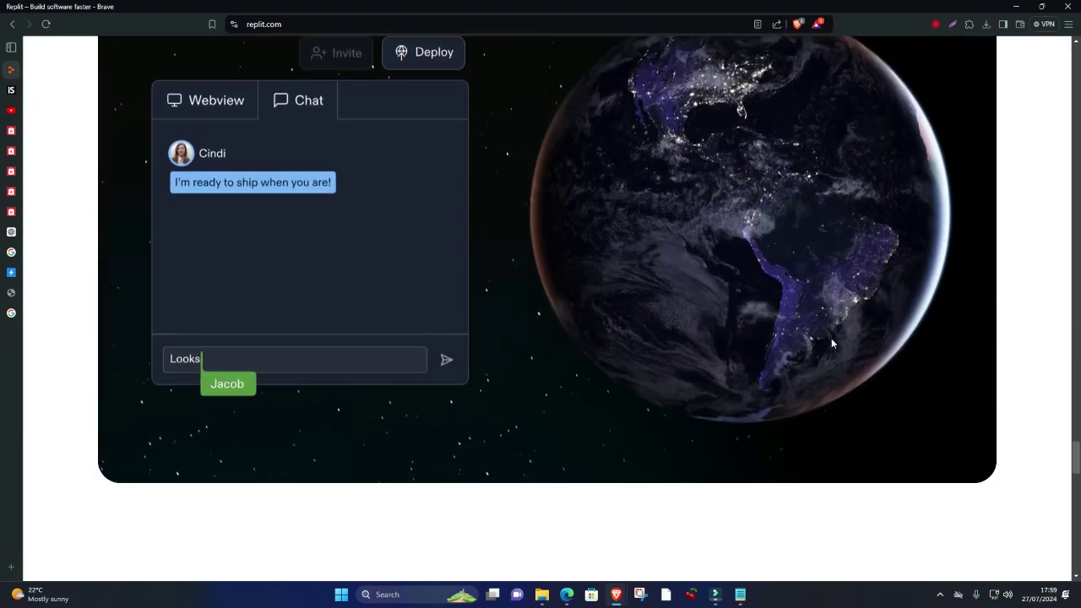
{"action": "scroll", "coordinate": [831, 343], "scroll_direction": "down", "scroll_amount": 2}
{"action": "scroll", "coordinate": [831, 343], "scroll_direction": "down", "scroll_amount": 15}
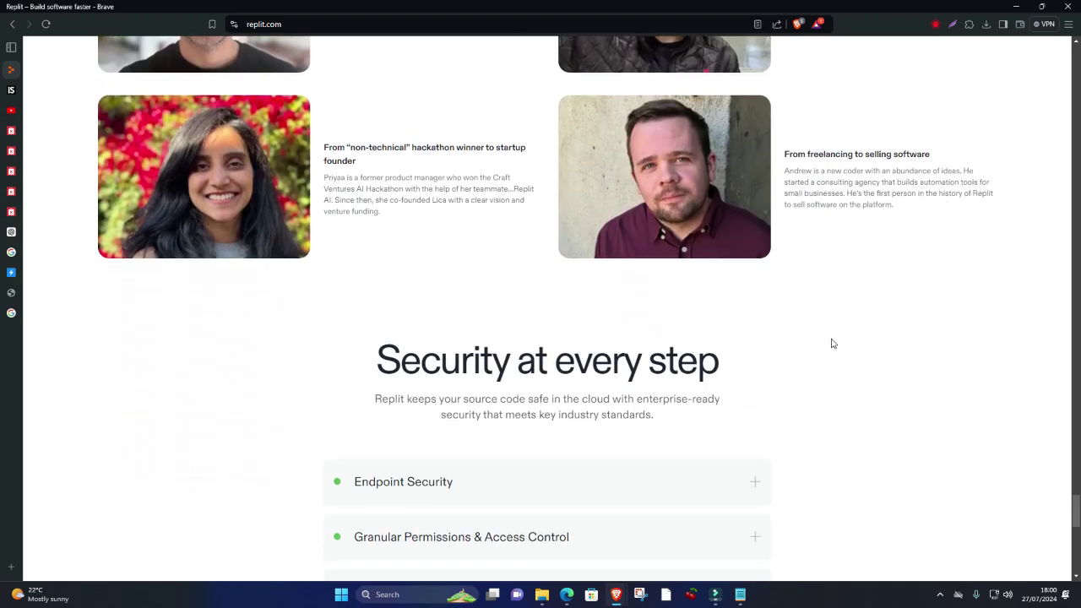
{"action": "scroll", "coordinate": [831, 343], "scroll_direction": "down", "scroll_amount": 3}
{"action": "scroll", "coordinate": [831, 341], "scroll_direction": "up", "scroll_amount": 15}
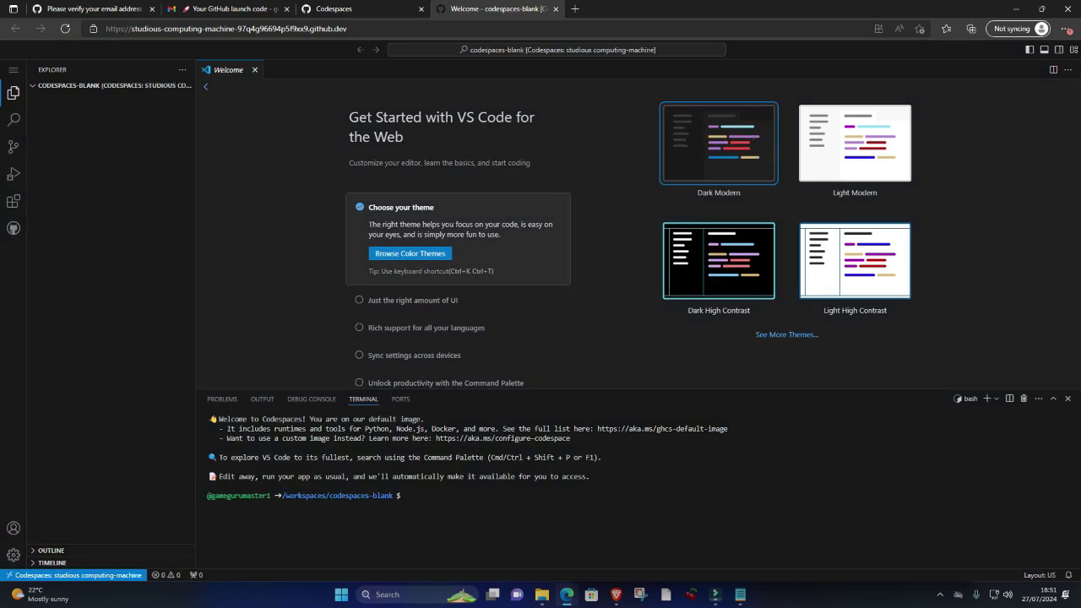
- Skim the Get Started walkthrough steps and advance to the Learn the Fundamentals section
{"action": "scroll", "coordinate": [395, 287], "scroll_direction": "down", "scroll_amount": 2}
{"action": "scroll", "coordinate": [433, 270], "scroll_direction": "up", "scroll_amount": 2}
{"action": "scroll", "coordinate": [434, 270], "scroll_direction": "down", "scroll_amount": 2}
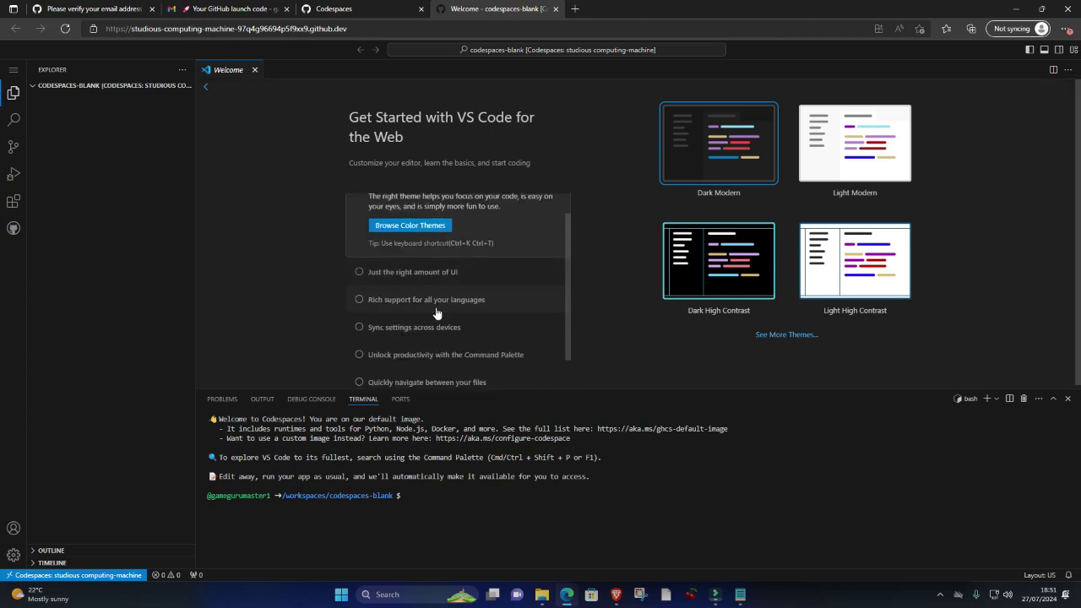
{"action": "left_click", "coordinate": [533, 371]}
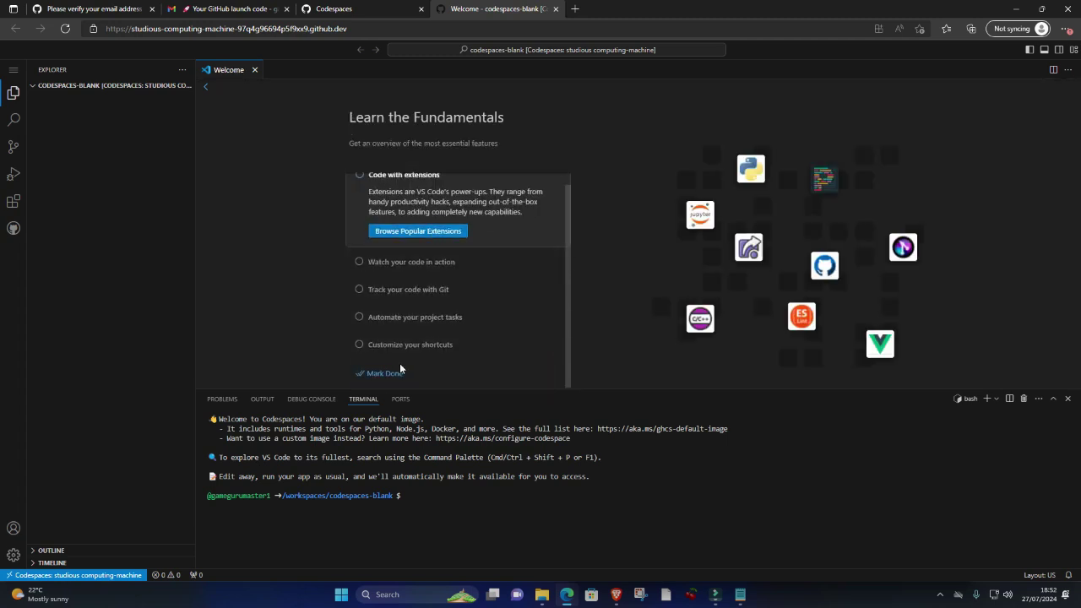
- Return to the start page and create a new file named index.html
{"action": "key", "text": "Escape"}
{"action": "left_click", "coordinate": [376, 182]}
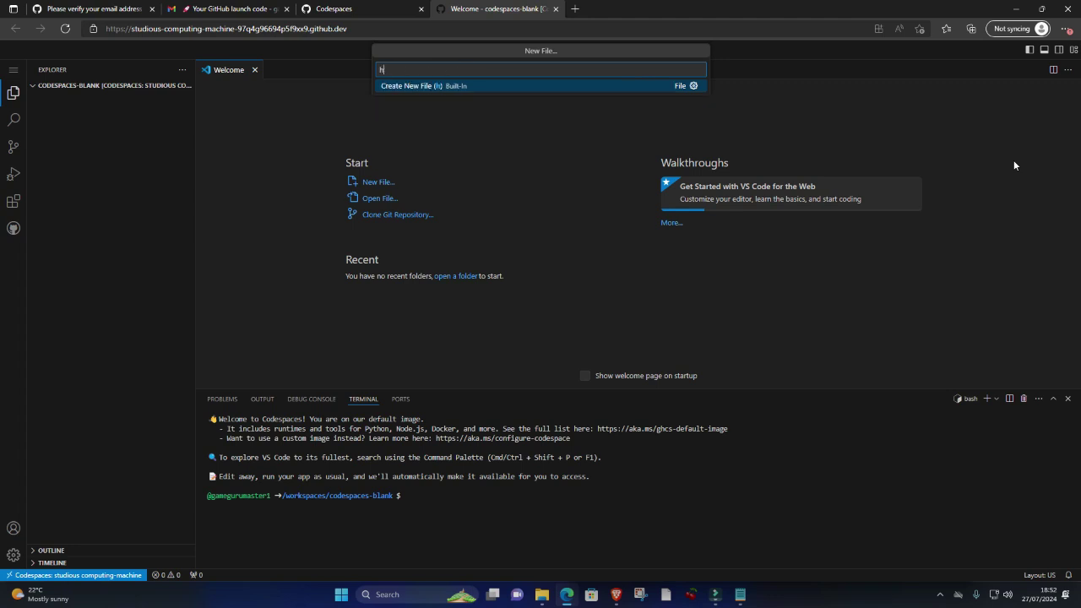
{"action": "type", "text": "index.h"}
{"action": "left_click", "coordinate": [1031, 194]}
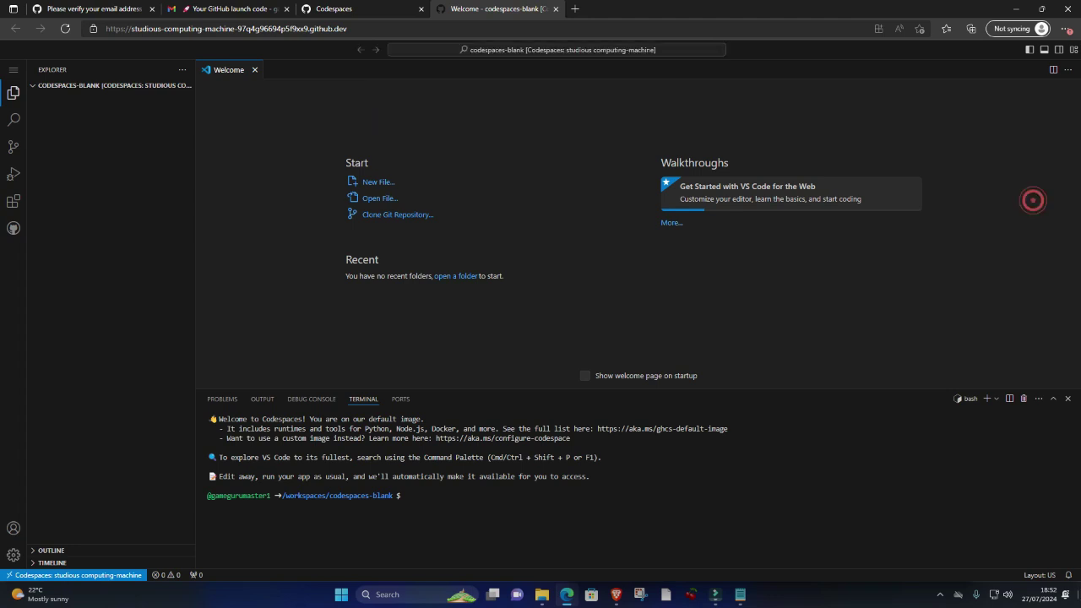
{"action": "left_click", "coordinate": [372, 182]}
{"action": "type", "text": "index.html"}
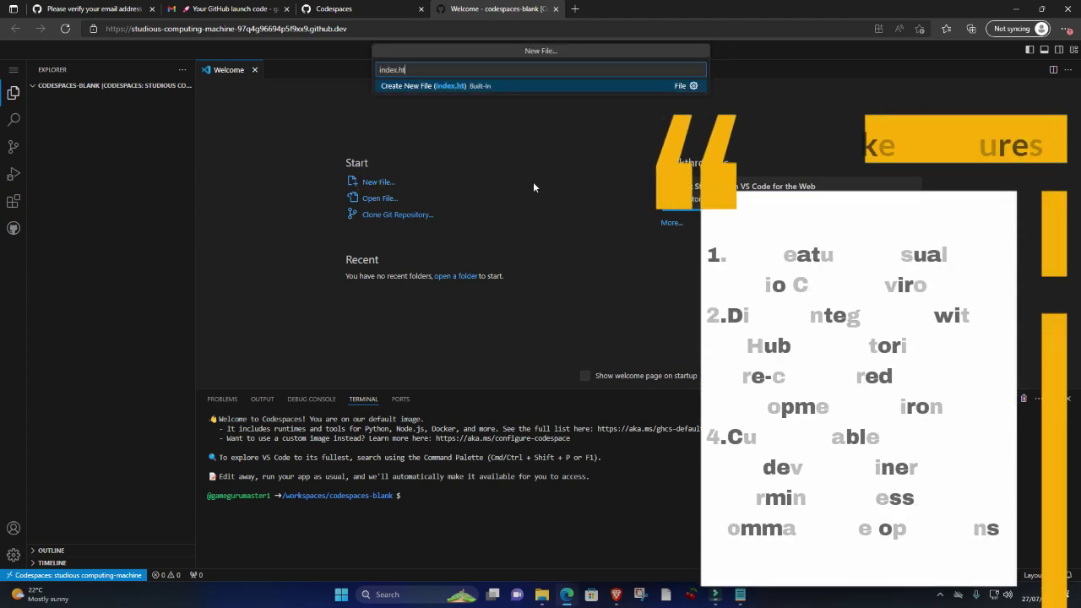
{"action": "key", "text": "Return"}
- Add the HTML boilerplate and an h2 'please subscribe and like his' containing a video element, then show Run and Debug
{"action": "key", "text": "Return"}
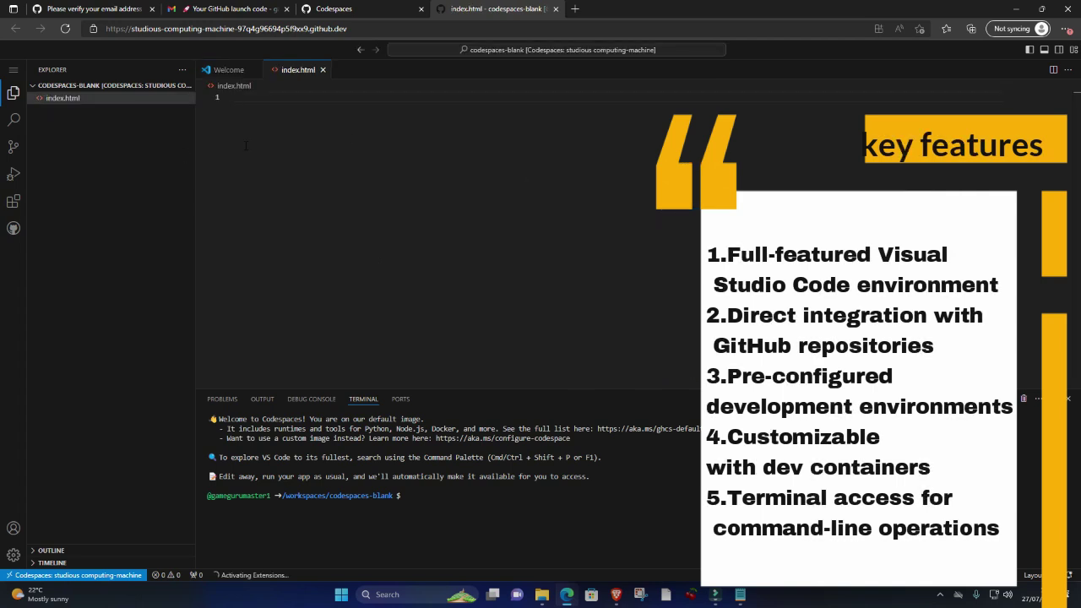
{"action": "type", "text": "!"}
{"action": "key", "text": "Return"}
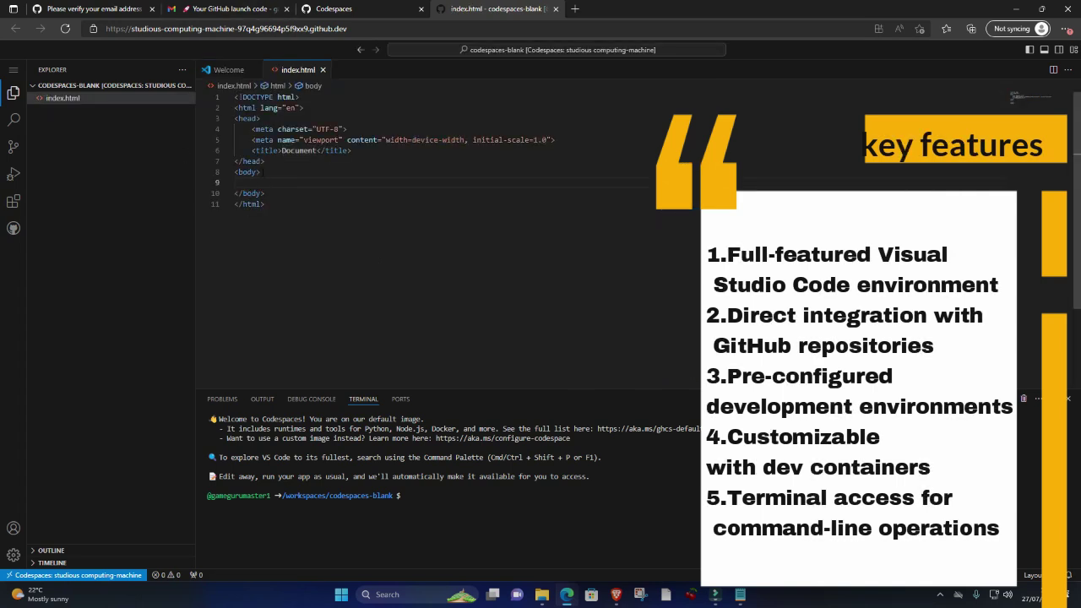
{"action": "type", "text": "h2>welcome to github space</h2>"}
{"action": "key", "text": "Return"}
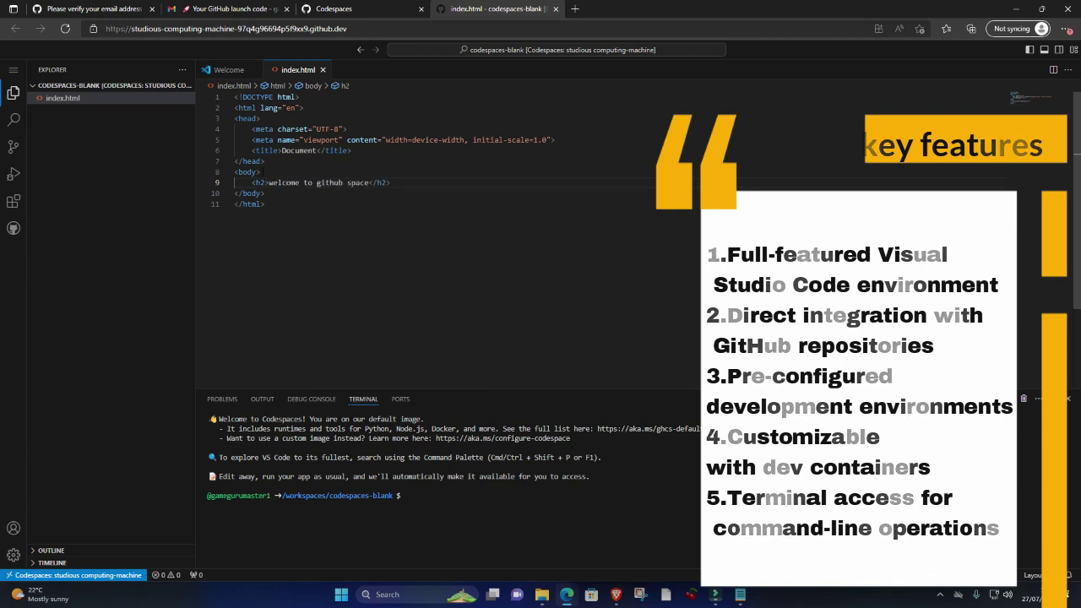
{"action": "type", "text": "please subscribe and like his <"}
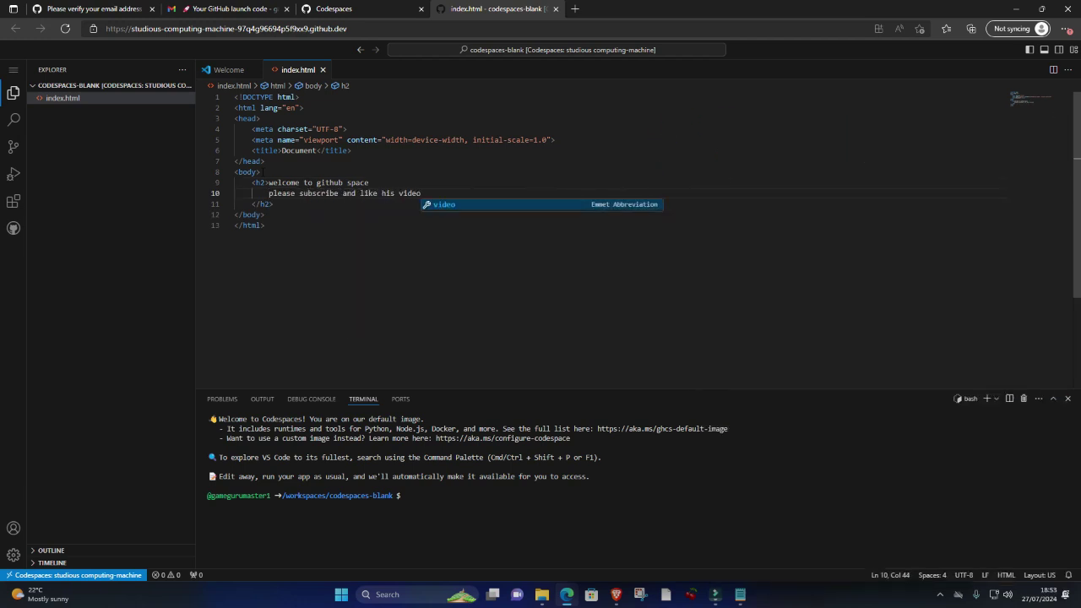
{"action": "type", "text": "video"}
{"action": "key", "text": "Tab"}
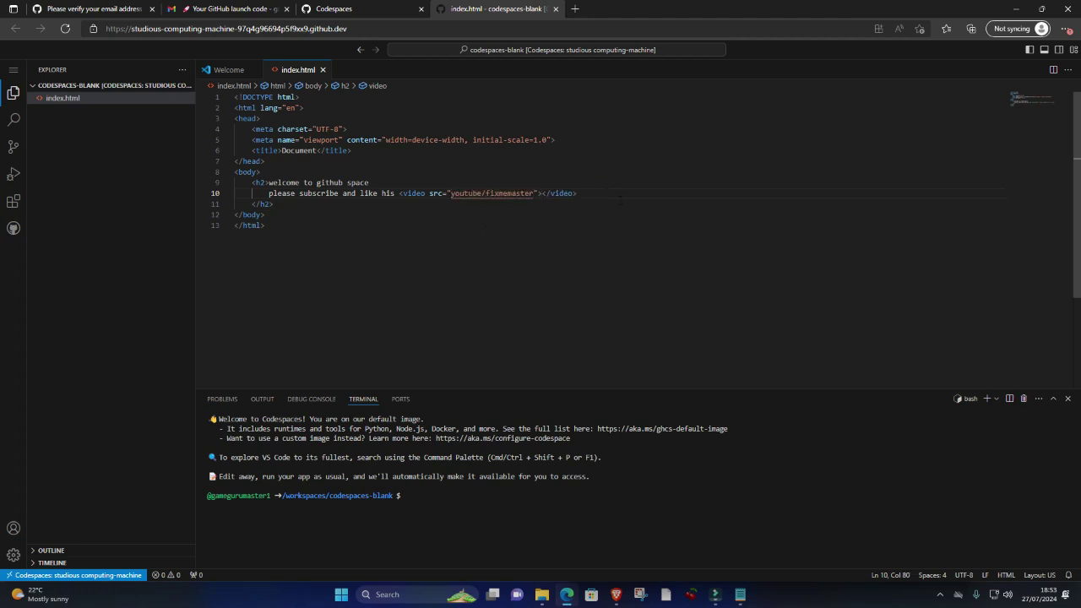
{"action": "key", "text": "ctrl+shift+d"}
{"action": "right_click", "coordinate": [289, 69]}
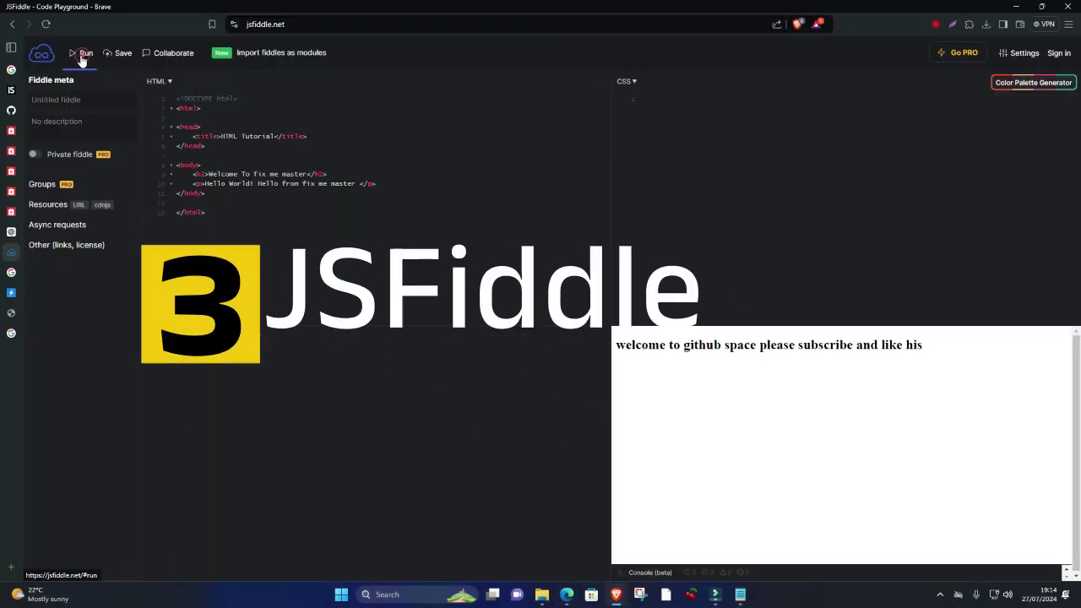
- Run the fiddle and paste the Minty Fresh colour #E2F6D5 into the CSS
{"action": "left_click", "coordinate": [83, 56]}
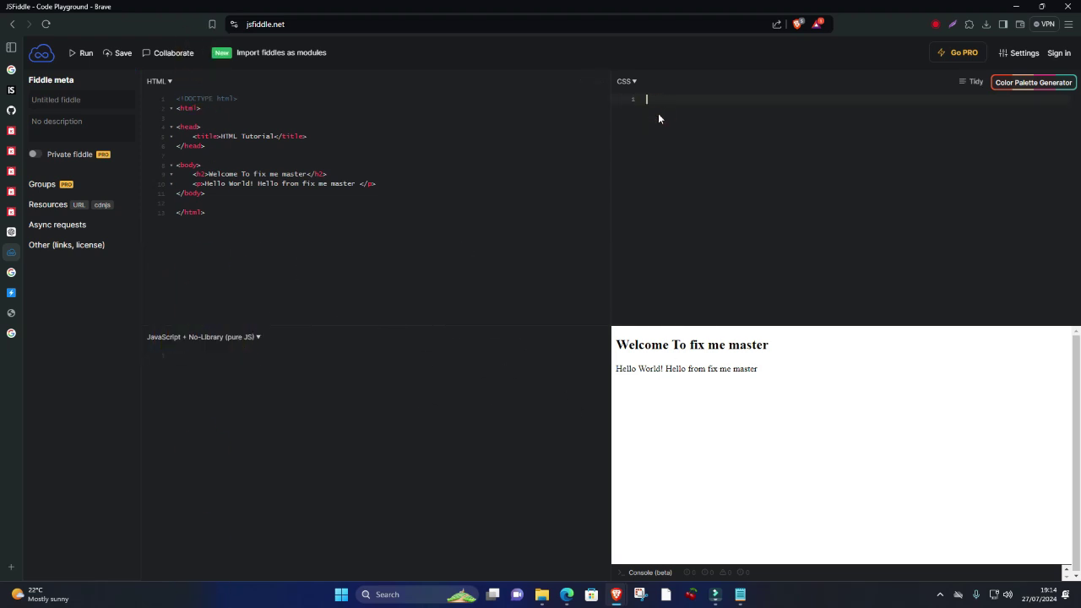
{"action": "left_click", "coordinate": [1012, 82]}
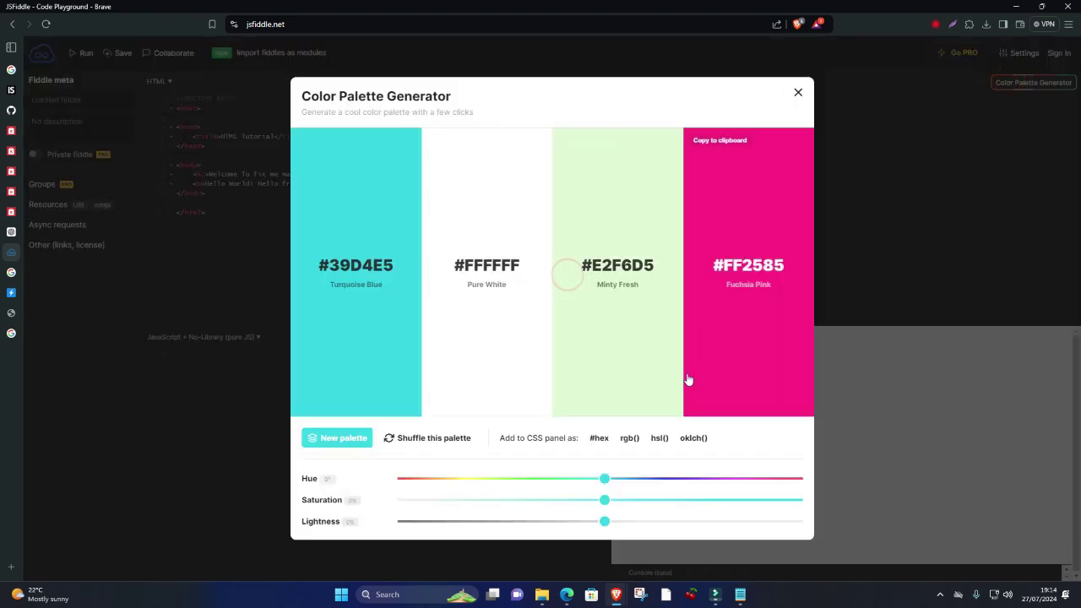
{"action": "left_click", "coordinate": [799, 92]}
{"action": "right_click", "coordinate": [828, 96]}
{"action": "left_click", "coordinate": [876, 204]}
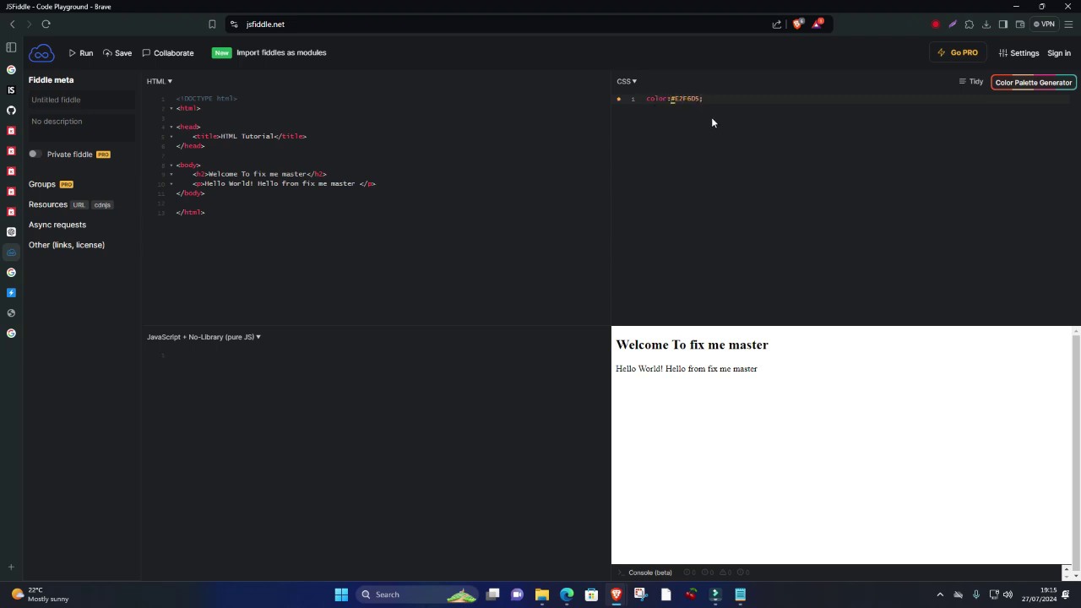
- Pick svg.js 2.6.5 as the JavaScript framework
{"action": "left_click", "coordinate": [201, 354]}
{"action": "left_click", "coordinate": [251, 340]}
{"action": "left_click", "coordinate": [211, 418]}
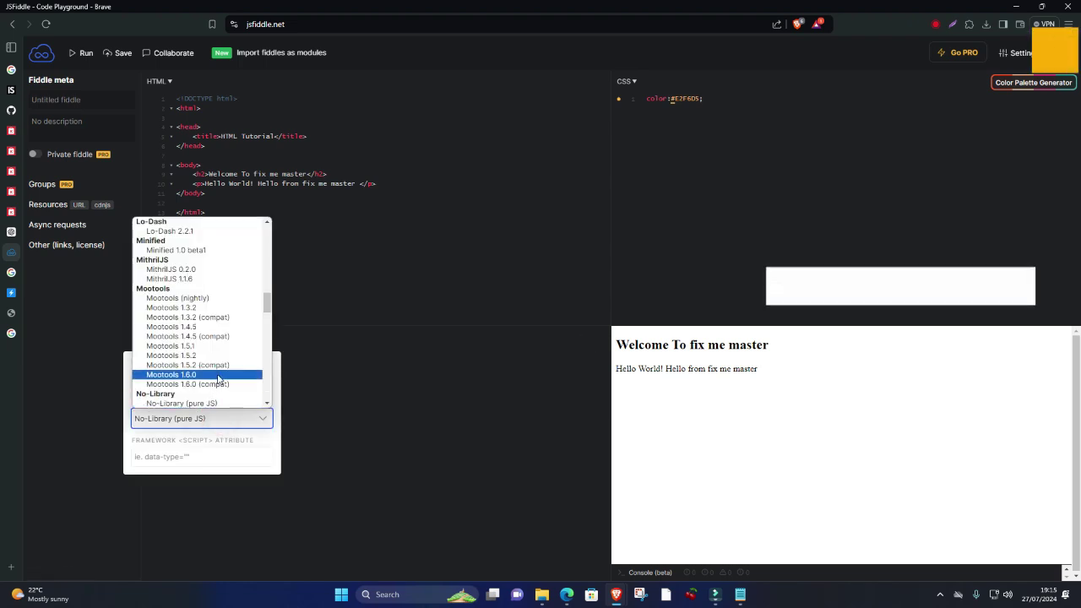
{"action": "scroll", "coordinate": [203, 375], "scroll_direction": "down", "scroll_amount": 15}
{"action": "left_click", "coordinate": [183, 385]}
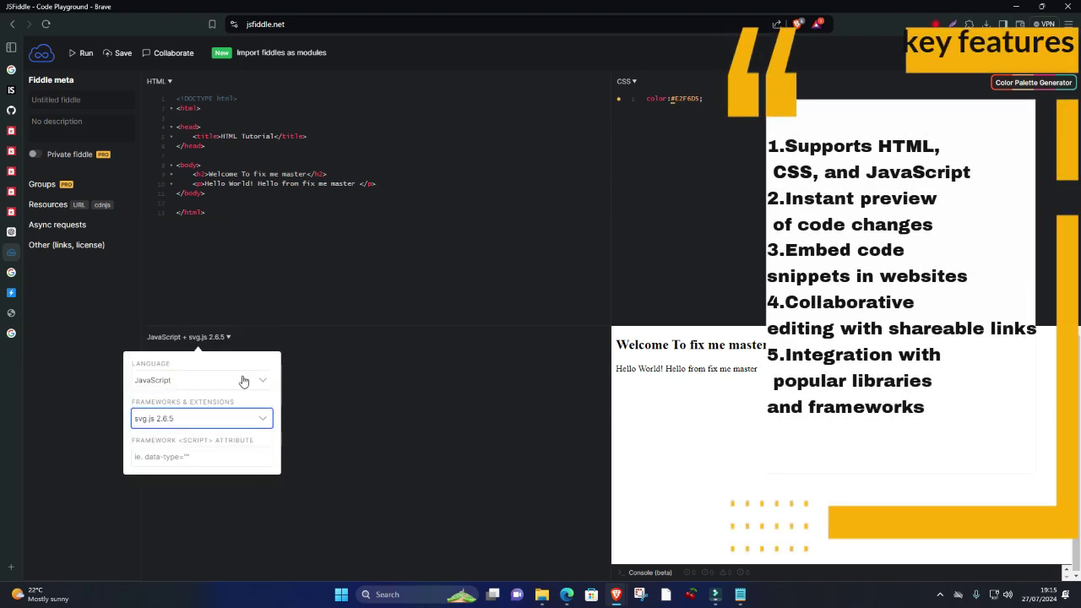
{"action": "left_click", "coordinate": [207, 381]}
{"action": "left_click", "coordinate": [377, 355]}
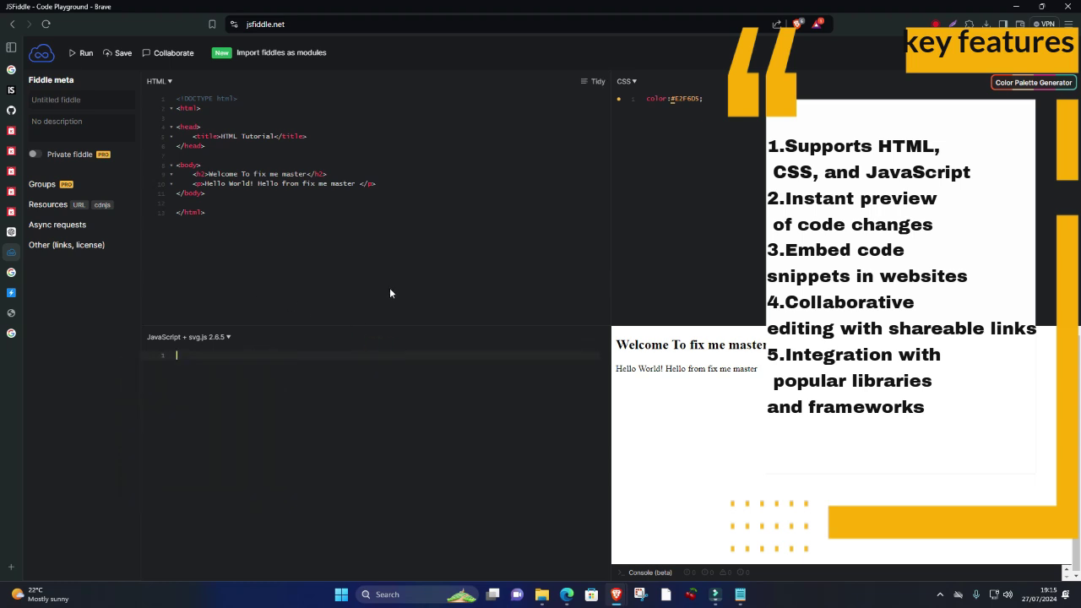
- Switch the HTML markup language to HAML
{"action": "left_click", "coordinate": [172, 83]}
{"action": "left_click", "coordinate": [194, 160]}
{"action": "left_click", "coordinate": [203, 127]}
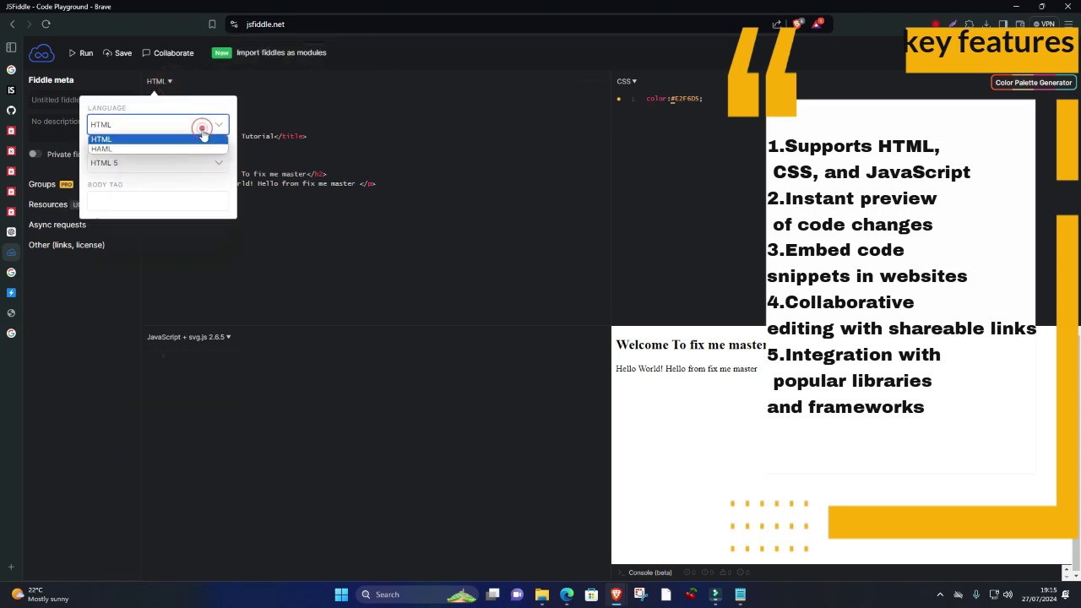
{"action": "left_click", "coordinate": [189, 142]}
{"action": "left_click", "coordinate": [193, 127]}
{"action": "left_click", "coordinate": [198, 145]}
{"action": "left_click", "coordinate": [194, 163]}
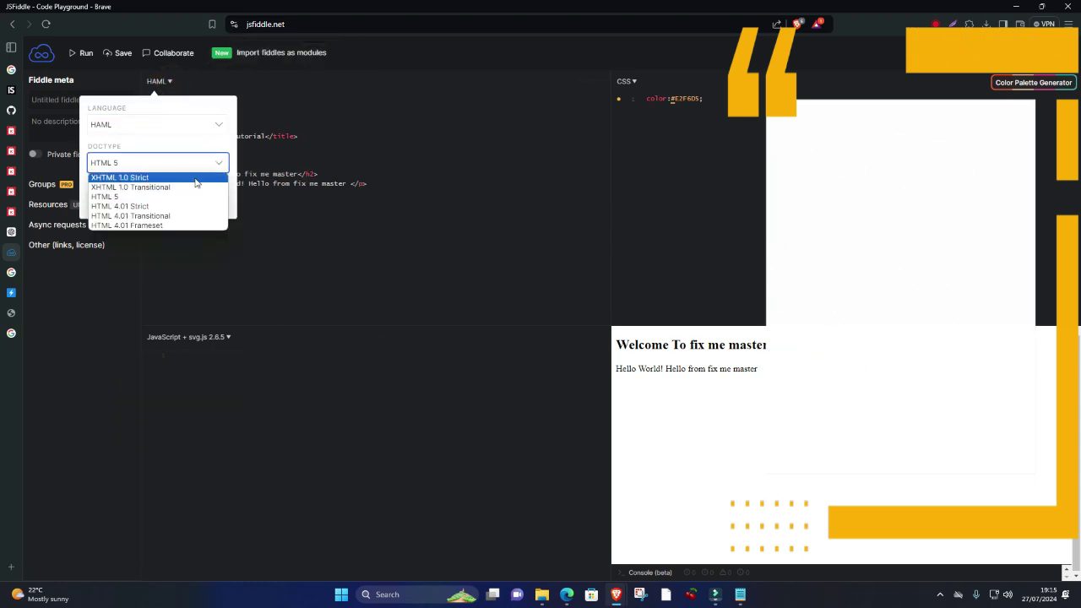
- Set the script language to CoffeeScript 2 with the YUI 3.14.0 framework
{"action": "left_click", "coordinate": [226, 337]}
{"action": "left_click", "coordinate": [226, 376]}
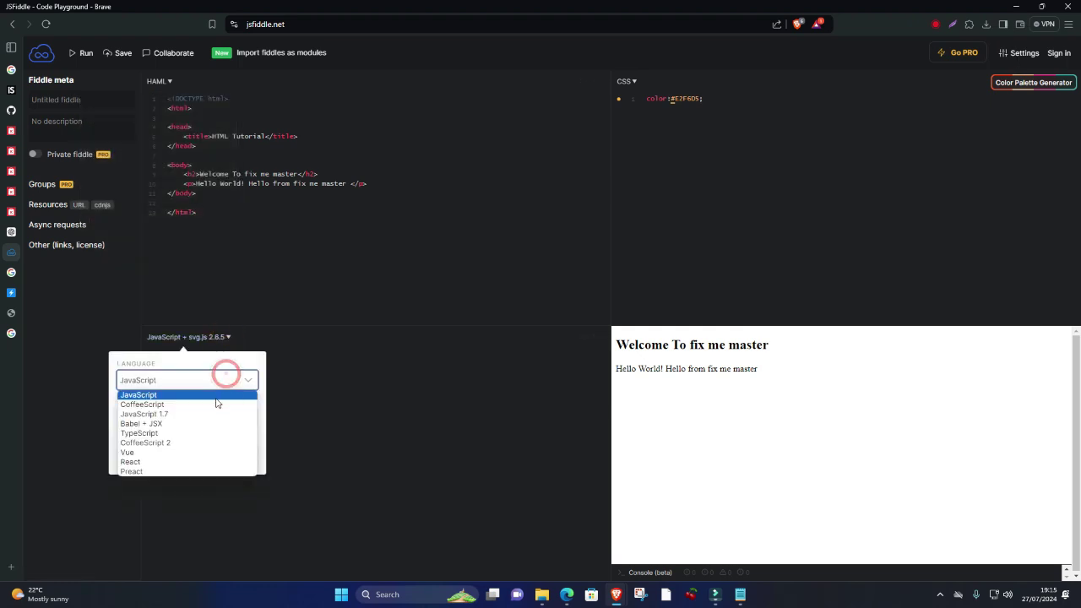
{"action": "left_click", "coordinate": [210, 443]}
{"action": "left_click", "coordinate": [221, 419]}
{"action": "left_click", "coordinate": [177, 283]}
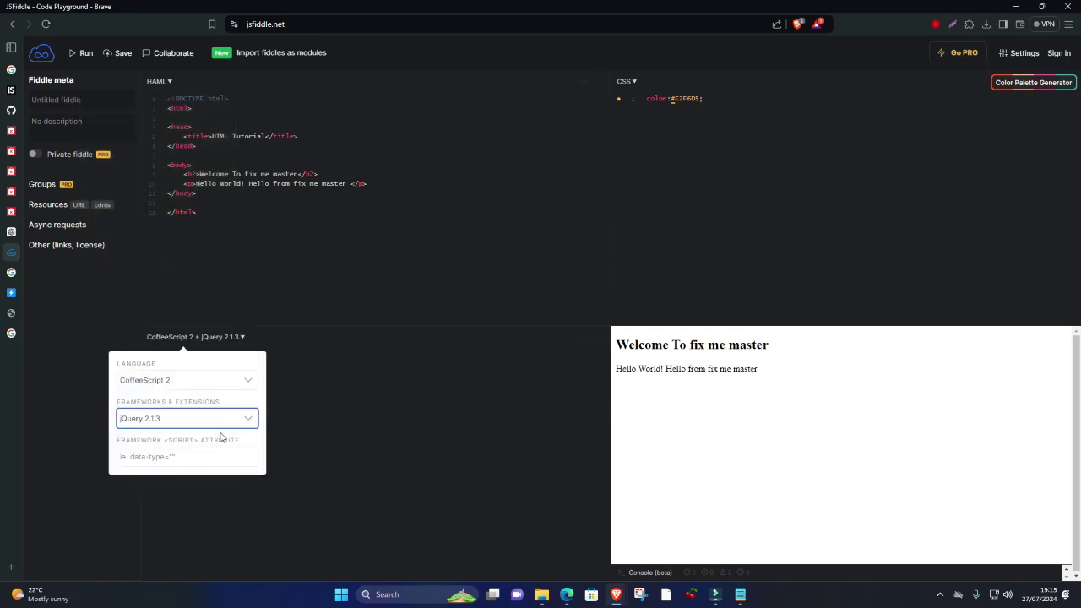
{"action": "left_click", "coordinate": [223, 420]}
{"action": "left_click", "coordinate": [169, 333]}
- Expand the Groups details and start a Collaborate session on the fiddle
{"action": "left_click", "coordinate": [42, 183]}
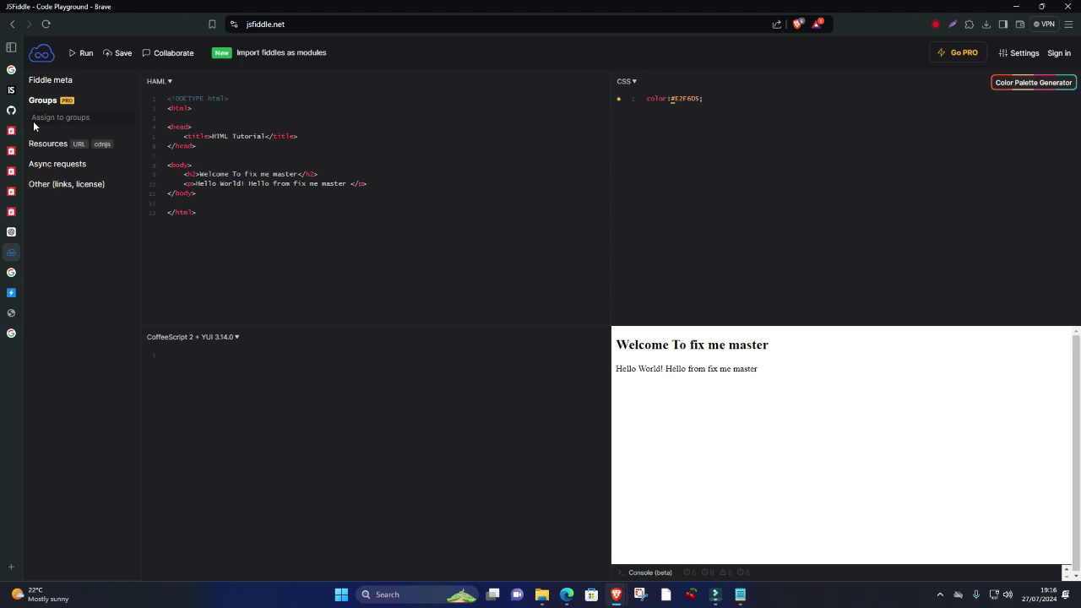
{"action": "left_click", "coordinate": [171, 52]}
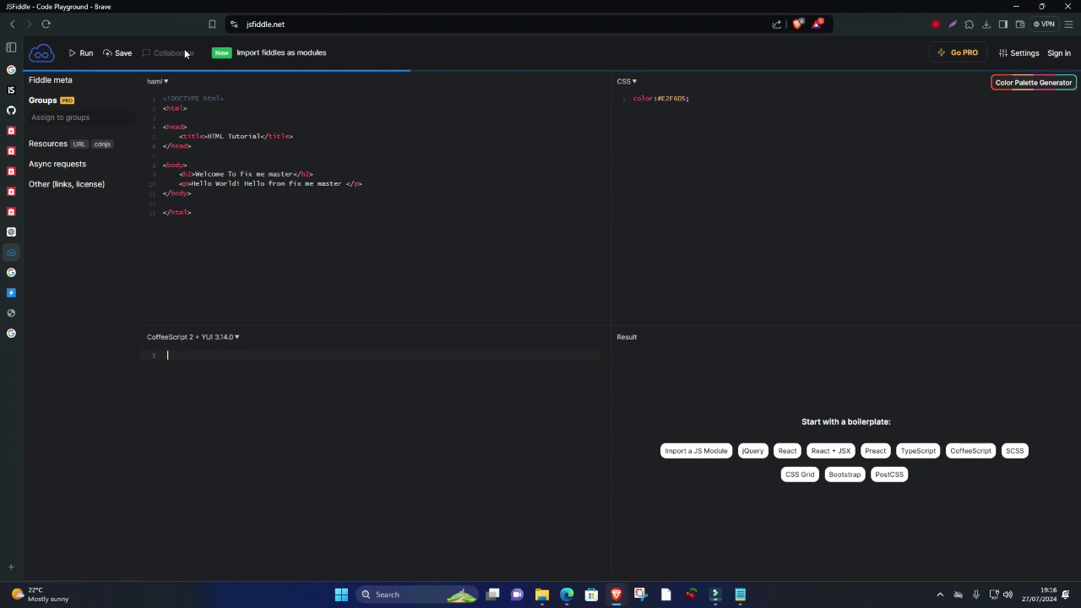
{"action": "left_click", "coordinate": [212, 242]}
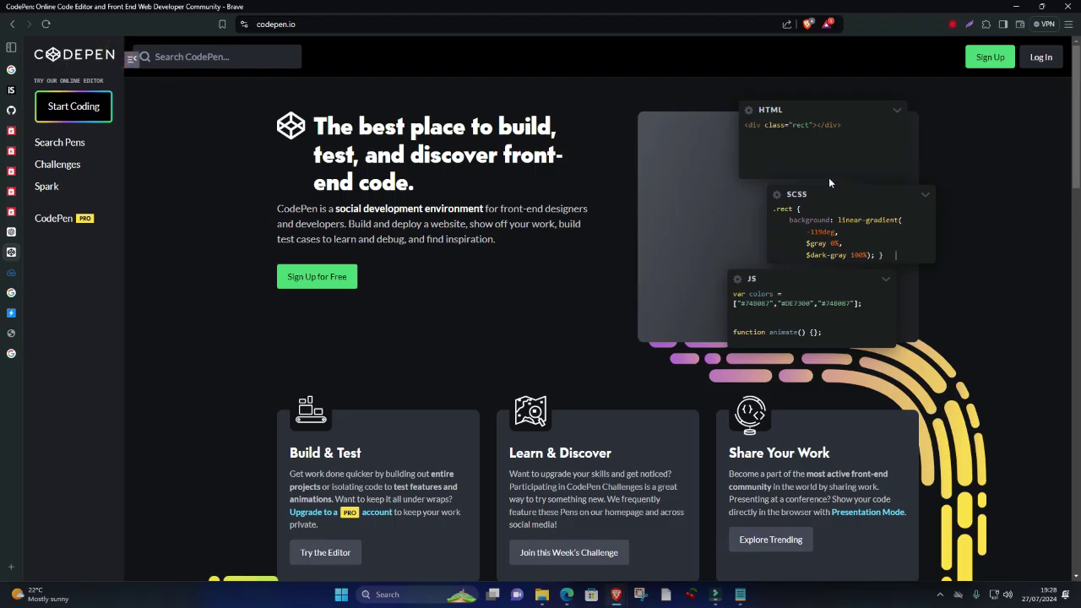
- Scroll down the CodePen homepage to the framework cards
{"action": "left_click", "coordinate": [901, 113]}
{"action": "scroll", "coordinate": [895, 214], "scroll_direction": "down", "scroll_amount": 3}
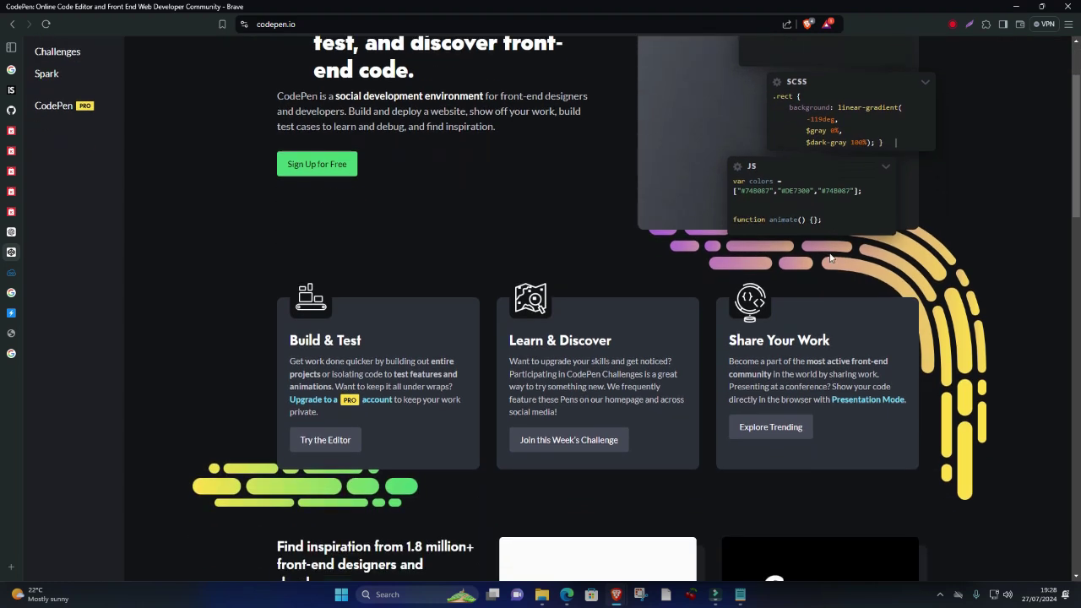
{"action": "scroll", "coordinate": [832, 252], "scroll_direction": "up", "scroll_amount": 3}
{"action": "scroll", "coordinate": [832, 251], "scroll_direction": "down", "scroll_amount": 10}
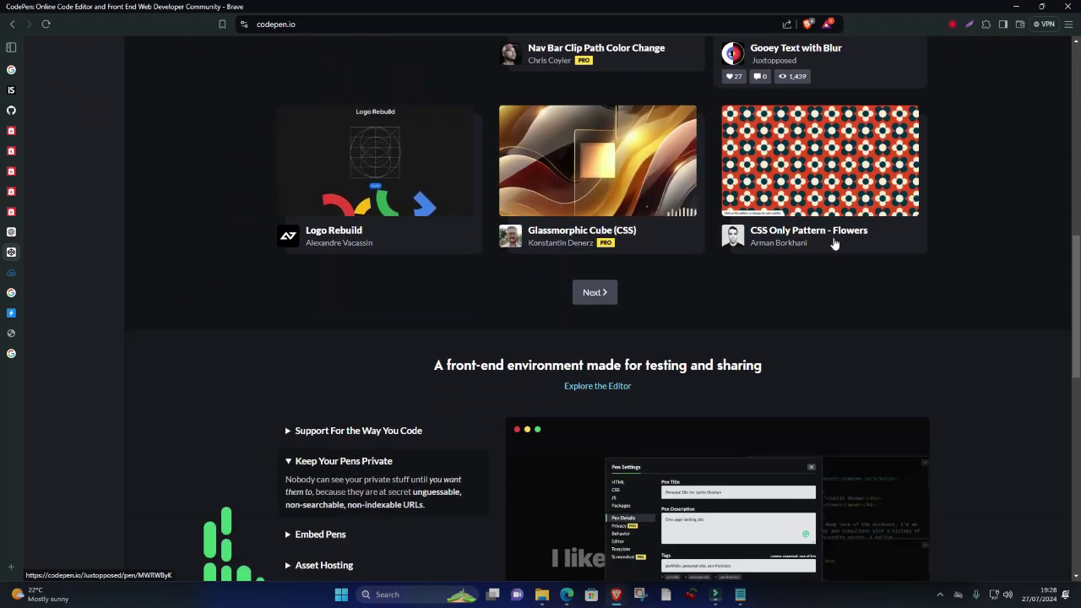
{"action": "scroll", "coordinate": [833, 244], "scroll_direction": "down", "scroll_amount": 1}
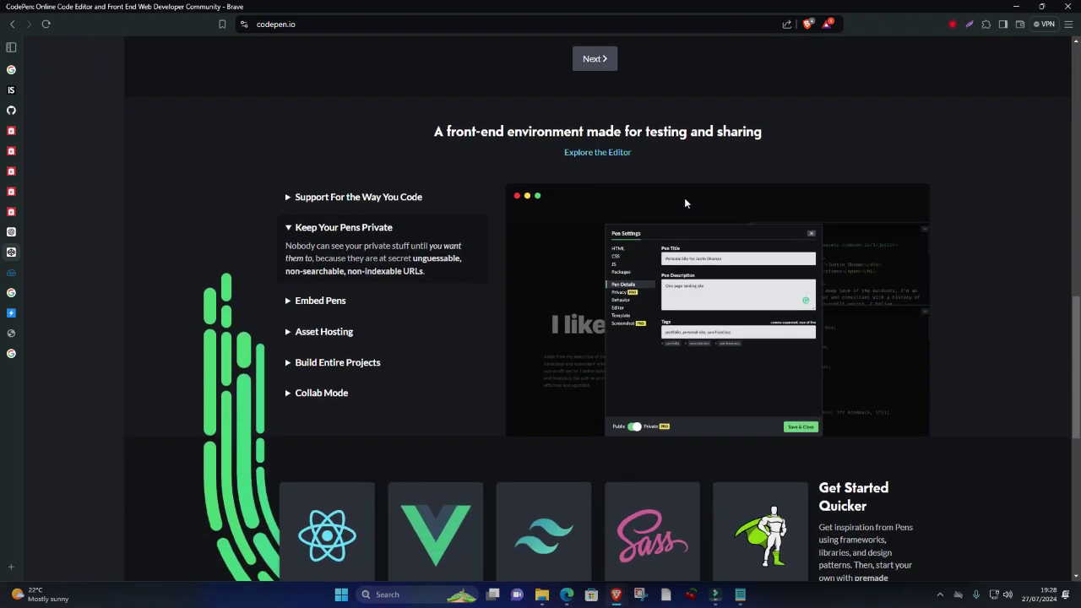
{"action": "scroll", "coordinate": [679, 213], "scroll_direction": "down", "scroll_amount": 5}
{"action": "scroll", "coordinate": [835, 221], "scroll_direction": "down", "scroll_amount": 3}
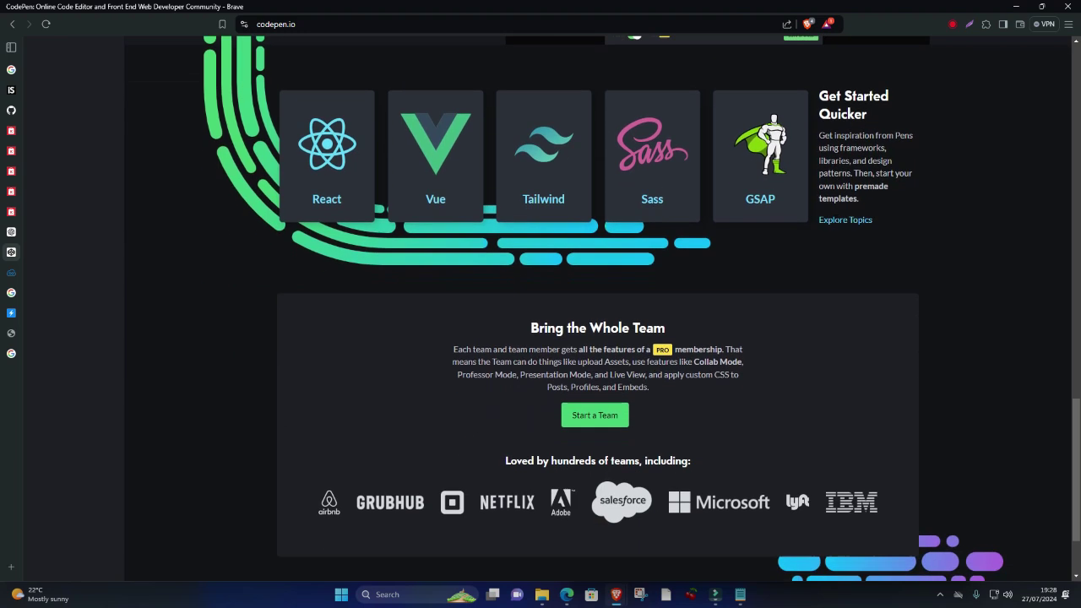
{"action": "scroll", "coordinate": [835, 221], "scroll_direction": "up", "scroll_amount": 3}
{"action": "scroll", "coordinate": [834, 220], "scroll_direction": "up", "scroll_amount": 2}
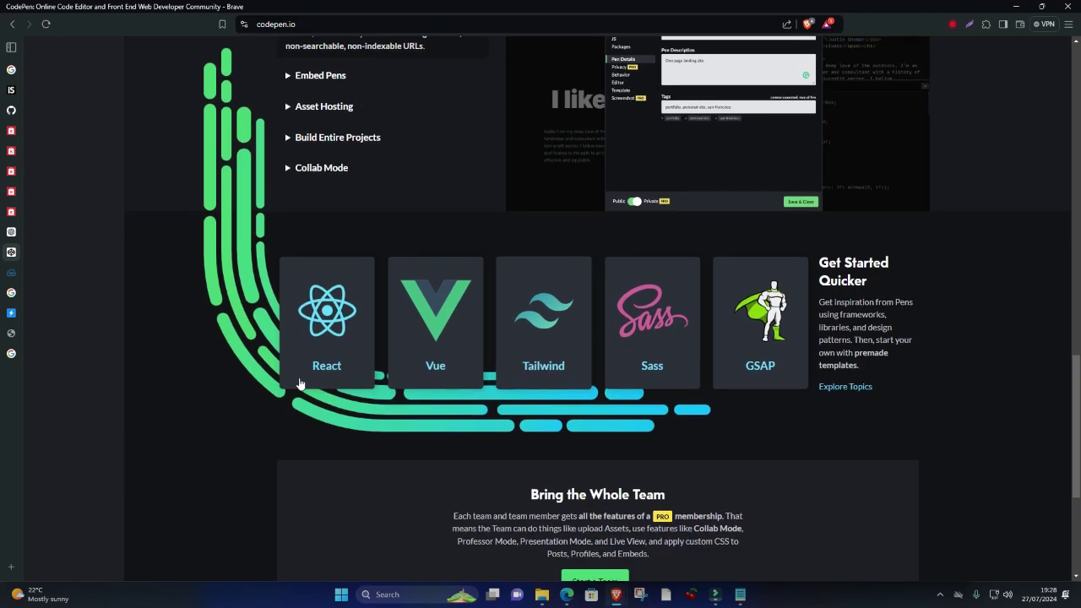
- Open the React patterns page and start a new pen from the React useRef Hook template
{"action": "left_click", "coordinate": [411, 360]}
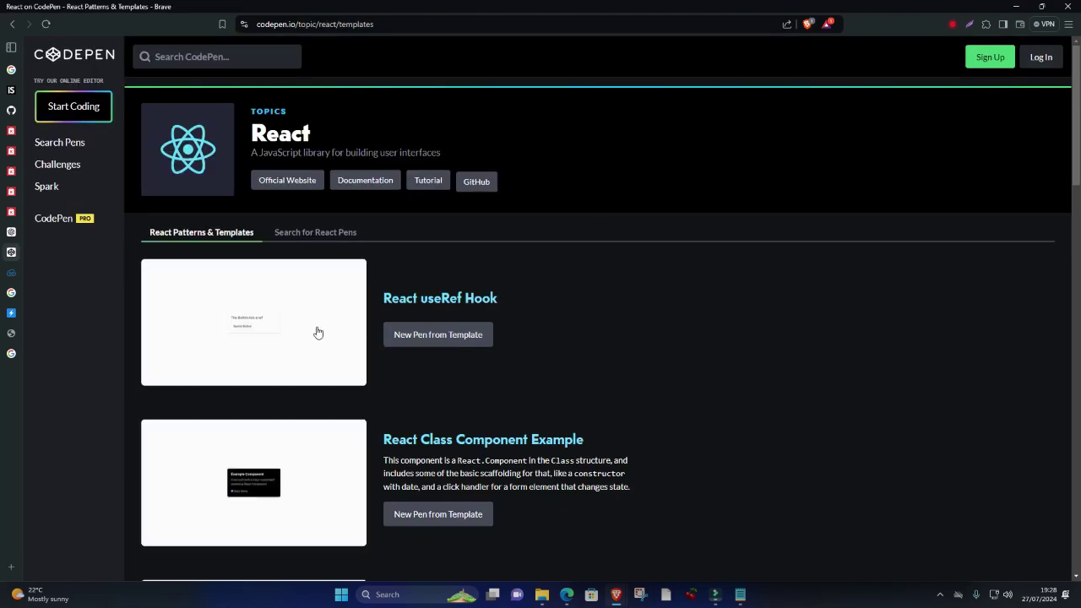
{"action": "scroll", "coordinate": [326, 338], "scroll_direction": "down", "scroll_amount": 7}
{"action": "scroll", "coordinate": [324, 369], "scroll_direction": "up", "scroll_amount": 1}
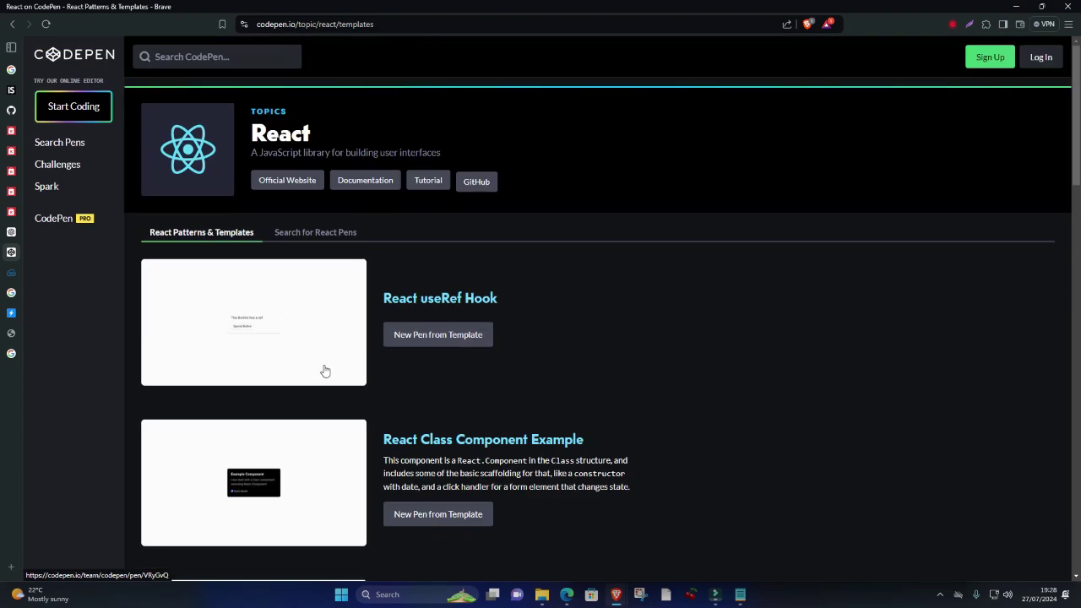
{"action": "scroll", "coordinate": [470, 452], "scroll_direction": "down", "scroll_amount": 1}
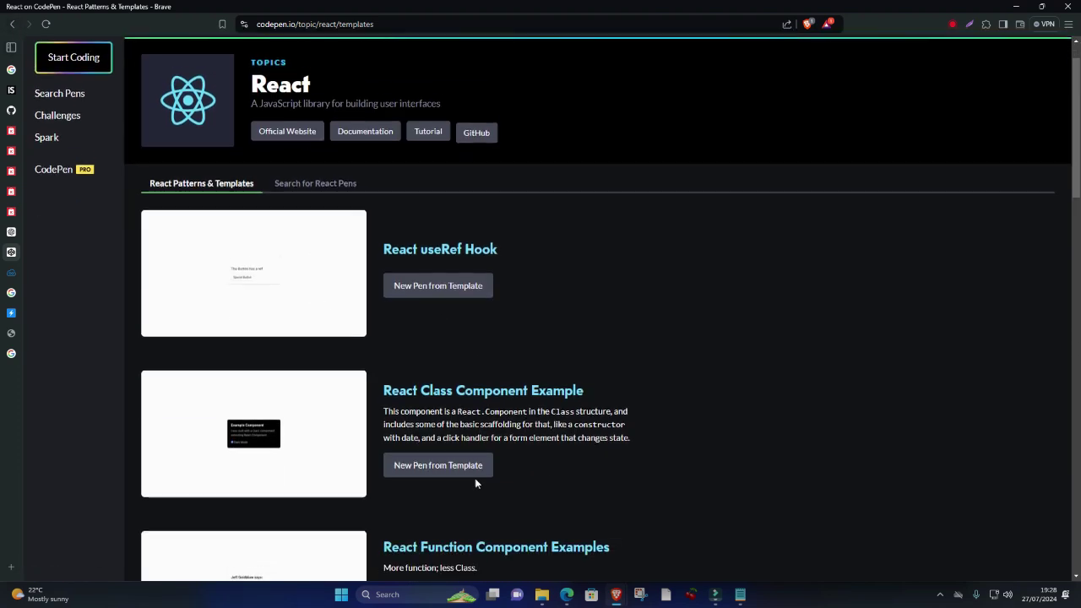
{"action": "left_click", "coordinate": [456, 279]}
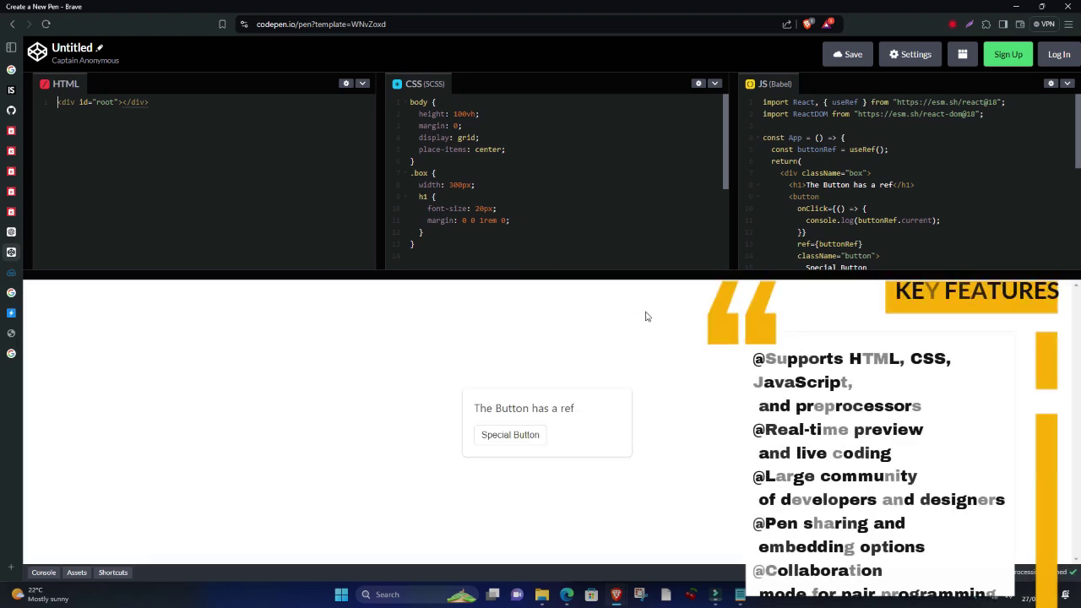
- Type ! on HTML line 2 to get the Emmet HTML5 boilerplate suggestion, retyping it after dismissing
{"action": "scroll", "coordinate": [846, 184], "scroll_direction": "down", "scroll_amount": 5}
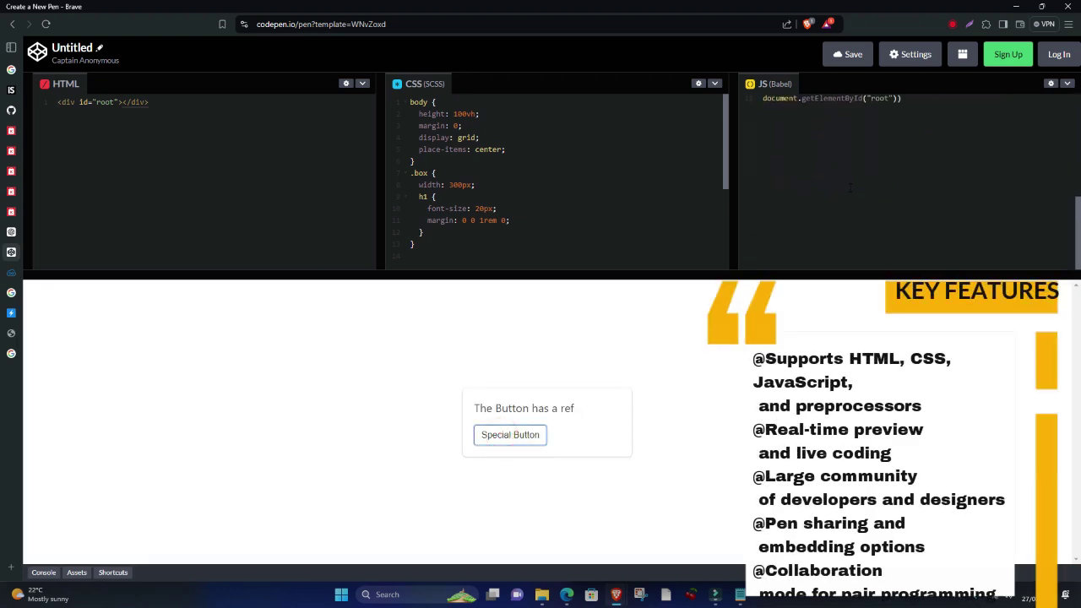
{"action": "scroll", "coordinate": [846, 184], "scroll_direction": "up", "scroll_amount": 5}
{"action": "scroll", "coordinate": [518, 222], "scroll_direction": "up", "scroll_amount": 2}
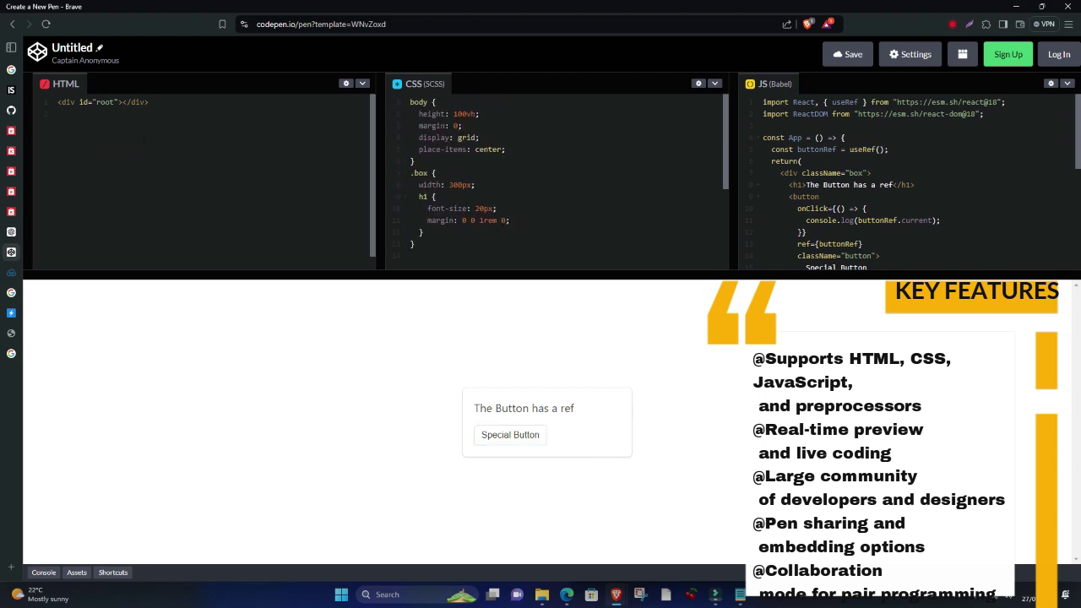
{"action": "type", "text": "!"}
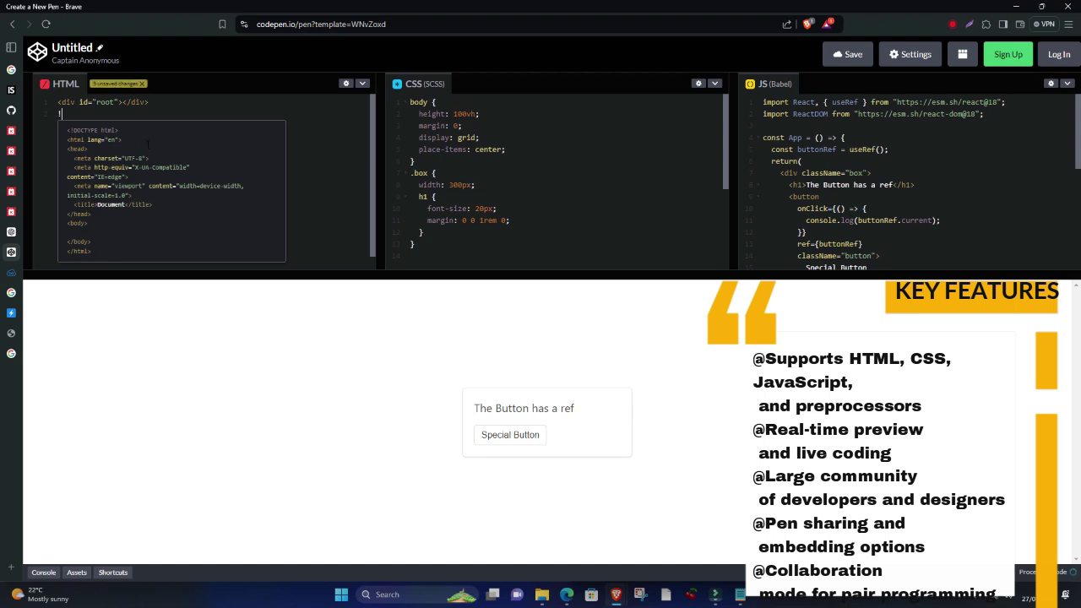
{"action": "key", "text": "BackSpace"}
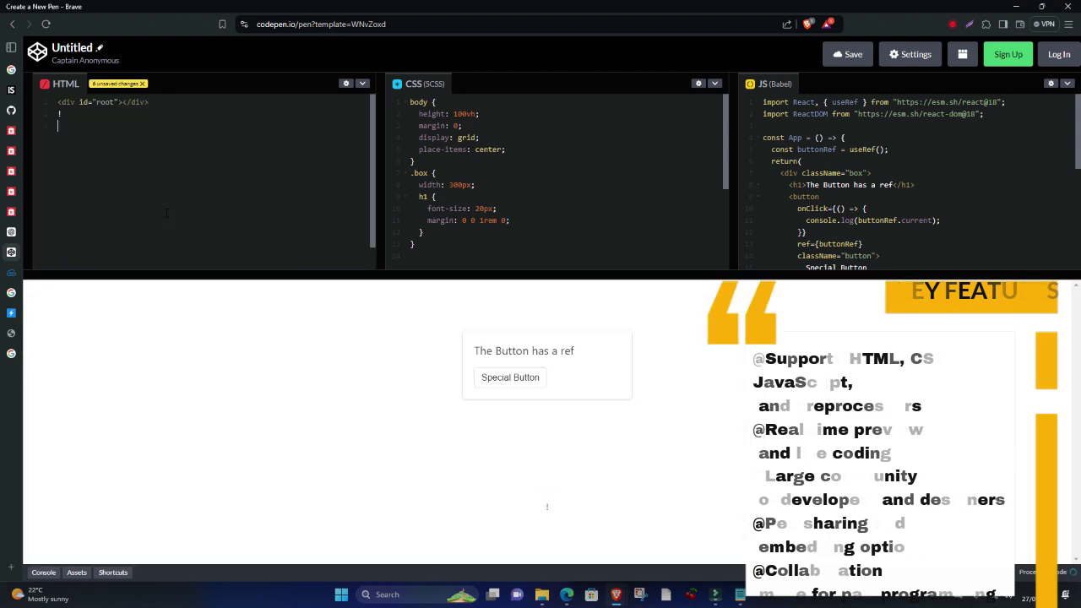
{"action": "type", "text": "!"}
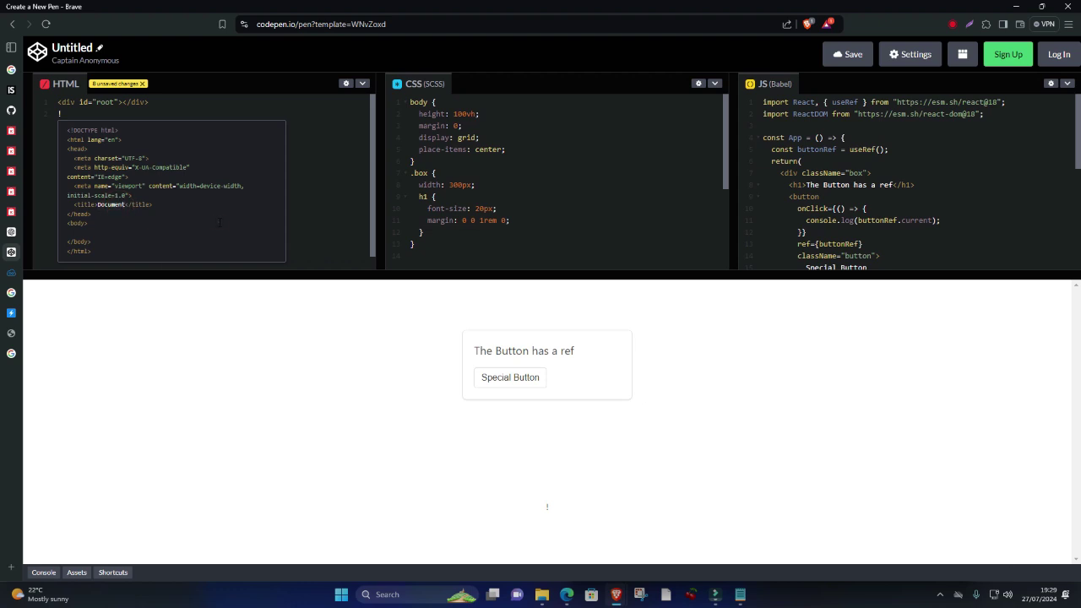
{"action": "scroll", "coordinate": [279, 181], "scroll_direction": "down", "scroll_amount": 1}
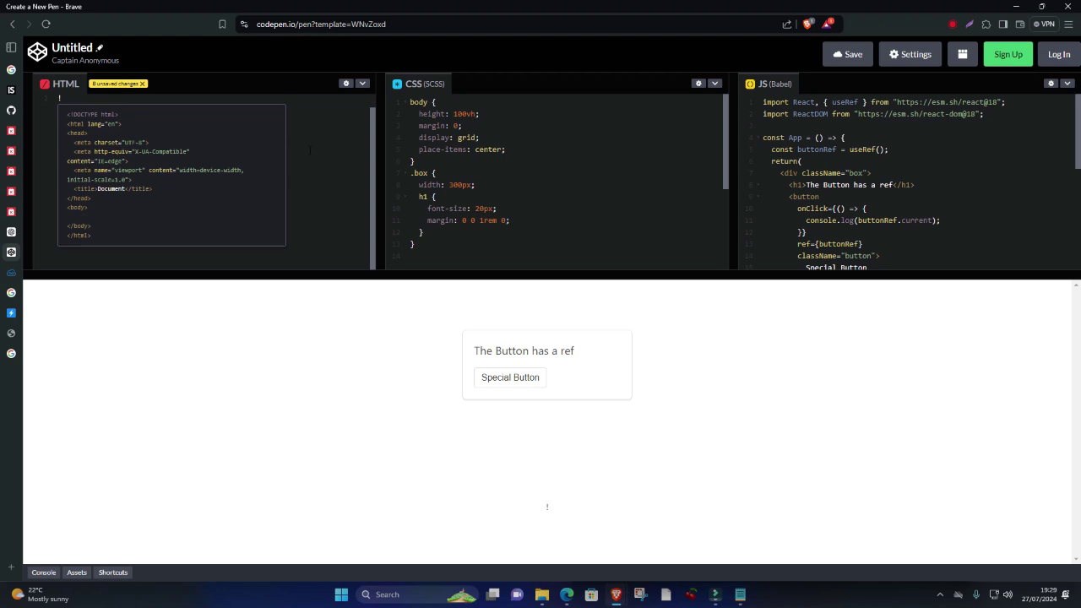
{"action": "scroll", "coordinate": [232, 205], "scroll_direction": "up", "scroll_amount": 1}
{"action": "scroll", "coordinate": [484, 172], "scroll_direction": "down", "scroll_amount": 2}
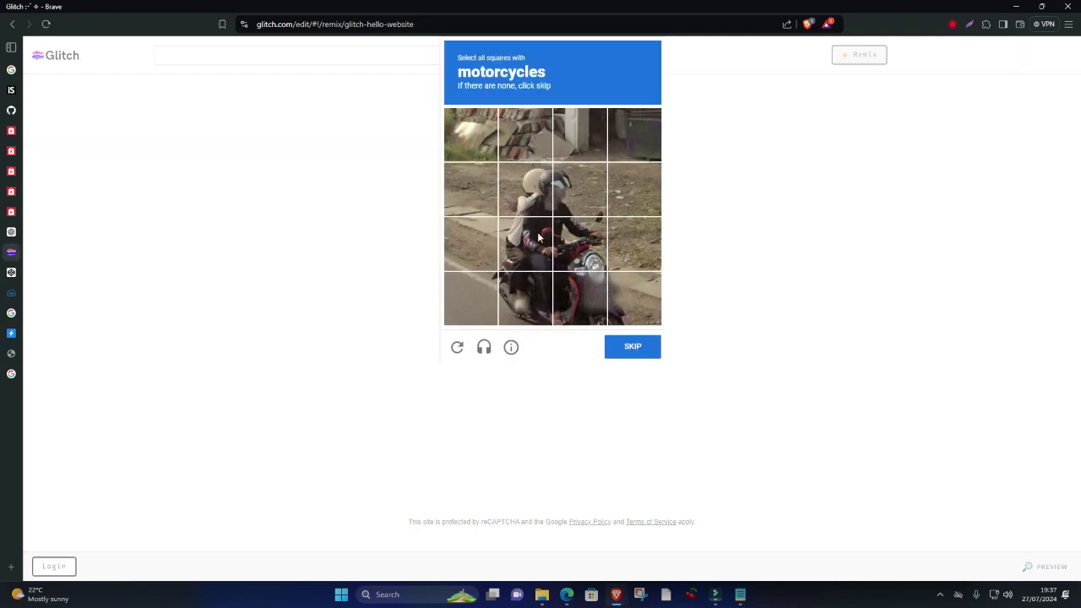
- Skip the reCAPTCHA to start the remix and view style.css
{"action": "left_click", "coordinate": [629, 346]}
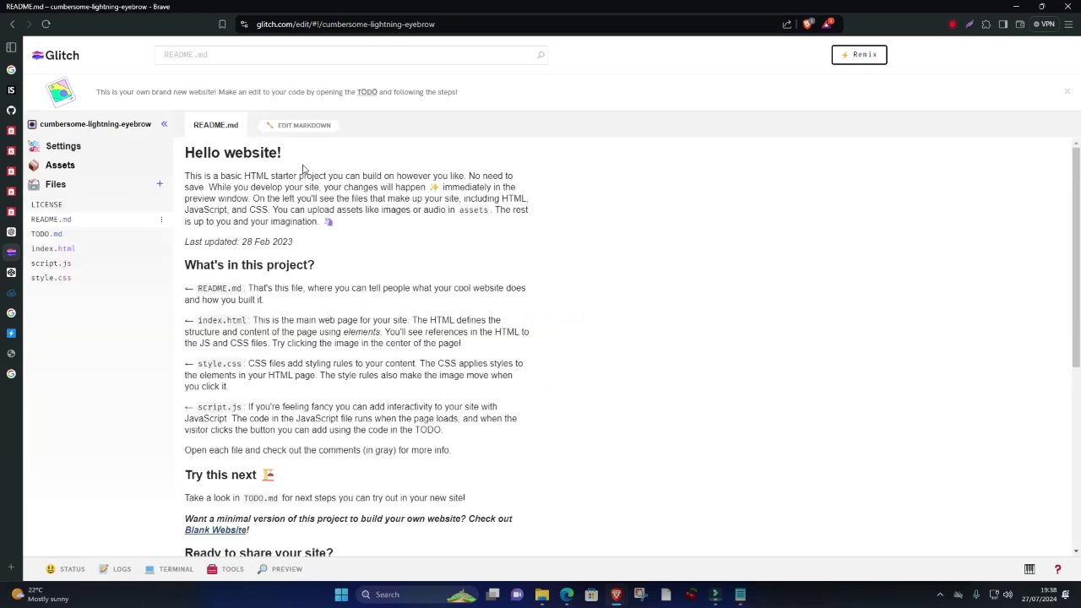
{"action": "left_click", "coordinate": [73, 278]}
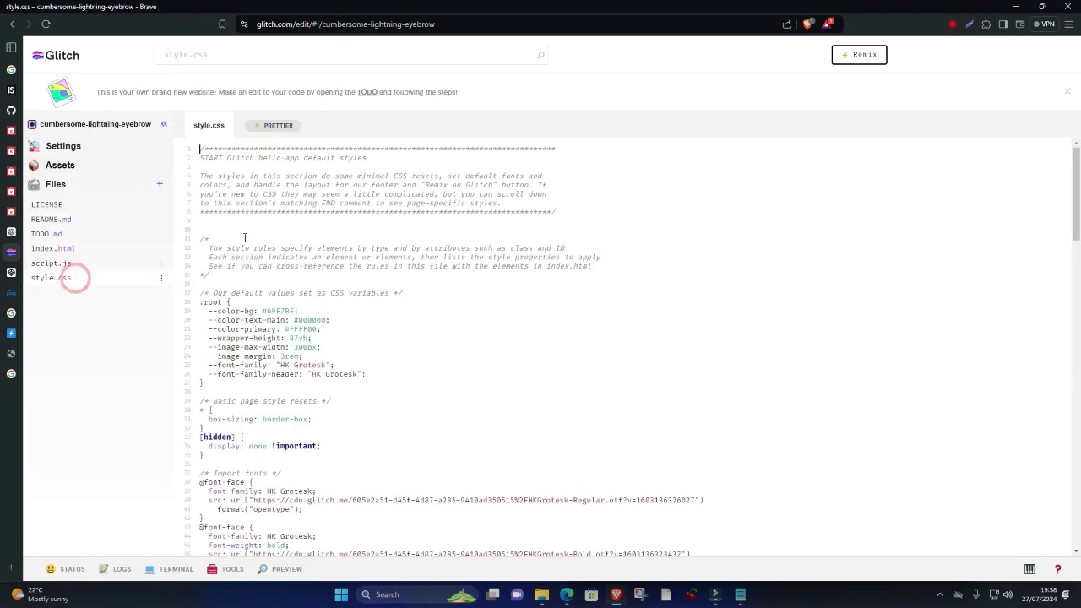
{"action": "scroll", "coordinate": [358, 330], "scroll_direction": "down", "scroll_amount": 10}
{"action": "scroll", "coordinate": [359, 330], "scroll_direction": "down", "scroll_amount": 10}
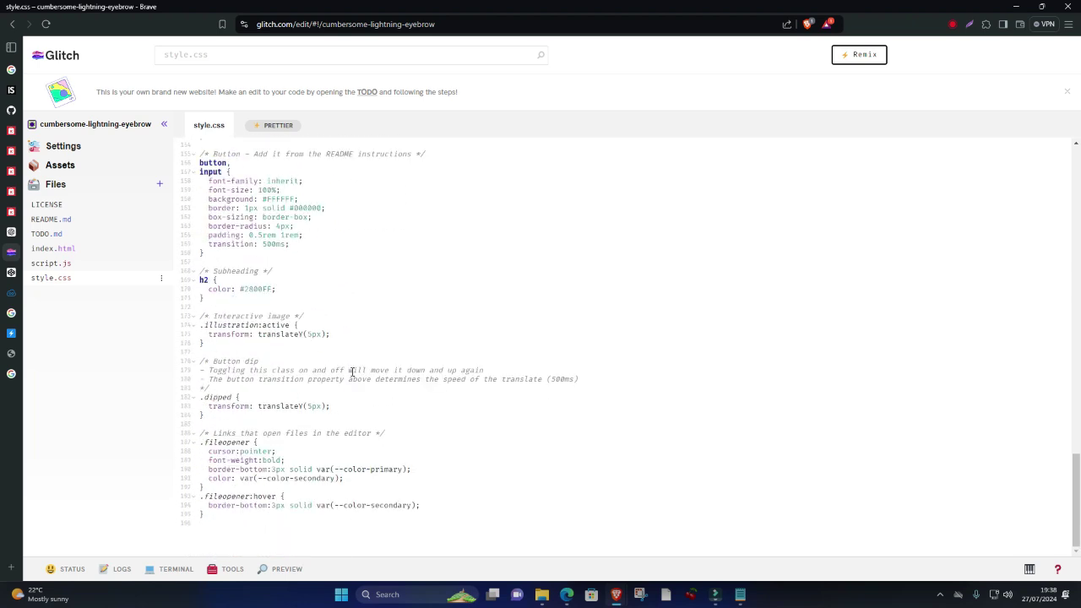
- Look through script.js, index.html and TODO.md, ending with the LICENSE file open
{"action": "left_click", "coordinate": [133, 264]}
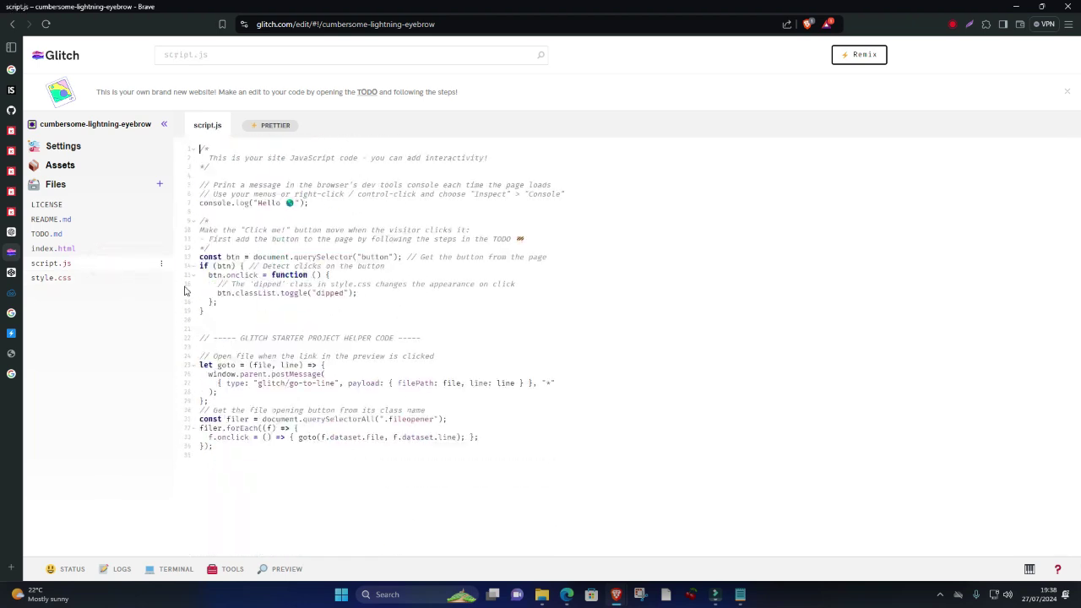
{"action": "left_click", "coordinate": [53, 248]}
{"action": "scroll", "coordinate": [342, 240], "scroll_direction": "down", "scroll_amount": 6}
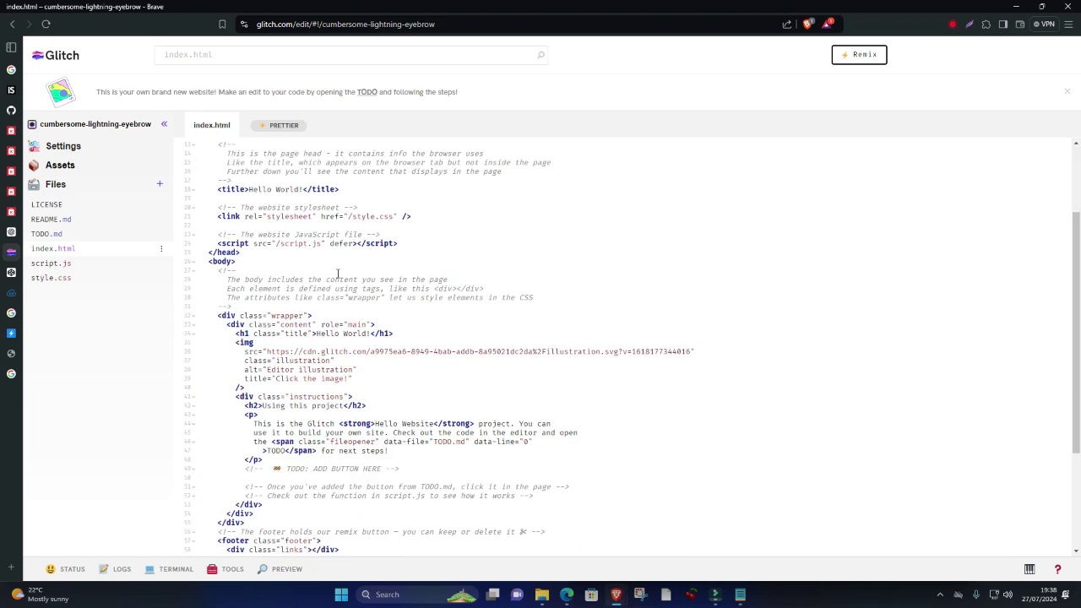
{"action": "left_click", "coordinate": [120, 234]}
{"action": "left_click", "coordinate": [115, 222]}
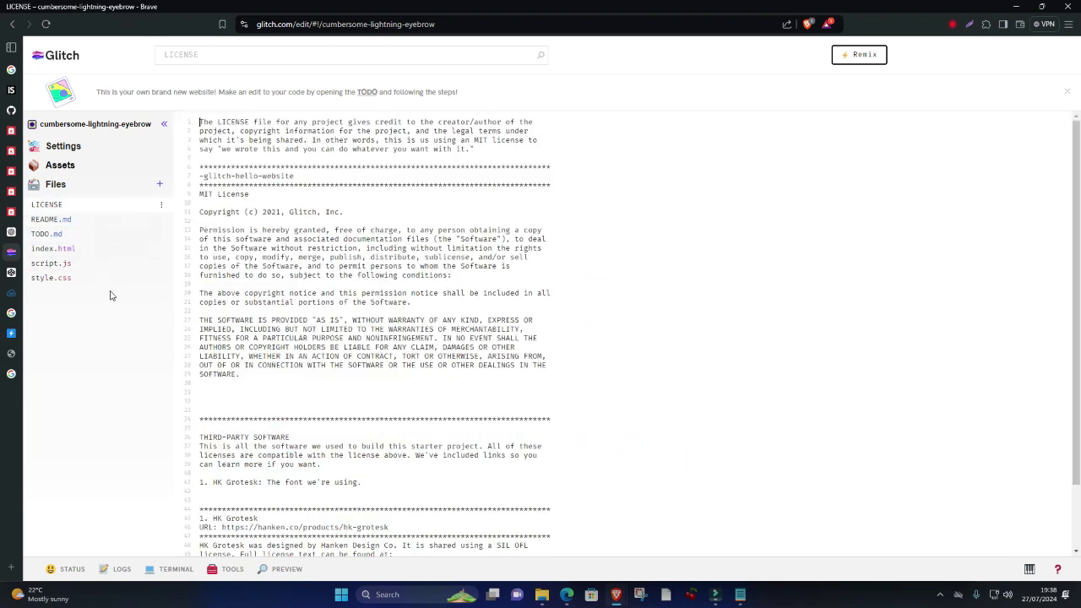
- Open style.css and show the live preview pane beside the code
{"action": "left_click", "coordinate": [110, 286]}
{"action": "left_click", "coordinate": [282, 533]}
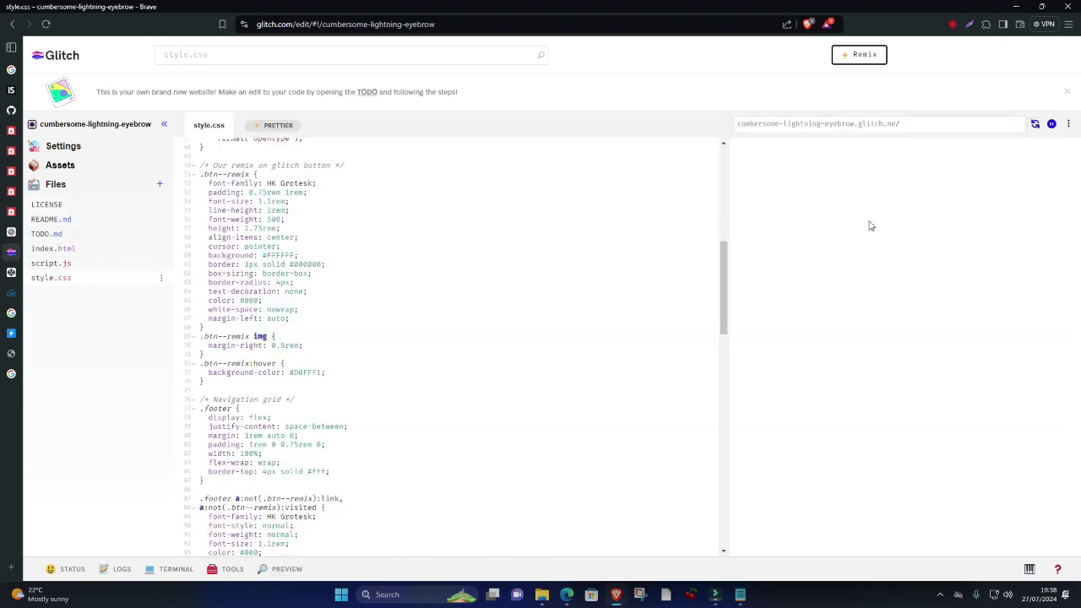
{"action": "scroll", "coordinate": [338, 315], "scroll_direction": "up", "scroll_amount": 5}
{"action": "scroll", "coordinate": [338, 315], "scroll_direction": "down", "scroll_amount": 6}
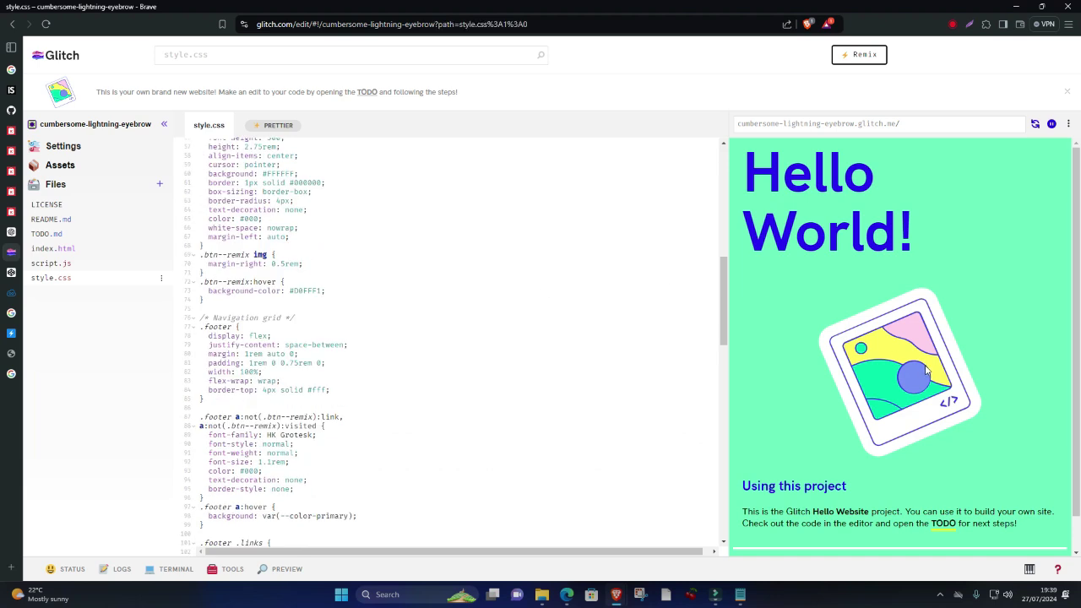
{"action": "scroll", "coordinate": [693, 347], "scroll_direction": "up", "scroll_amount": 4}
- In index.html, change the h1 heading to 'HELLO GREAT PEOPLE'
{"action": "left_click", "coordinate": [102, 248]}
{"action": "scroll", "coordinate": [324, 308], "scroll_direction": "up", "scroll_amount": 5}
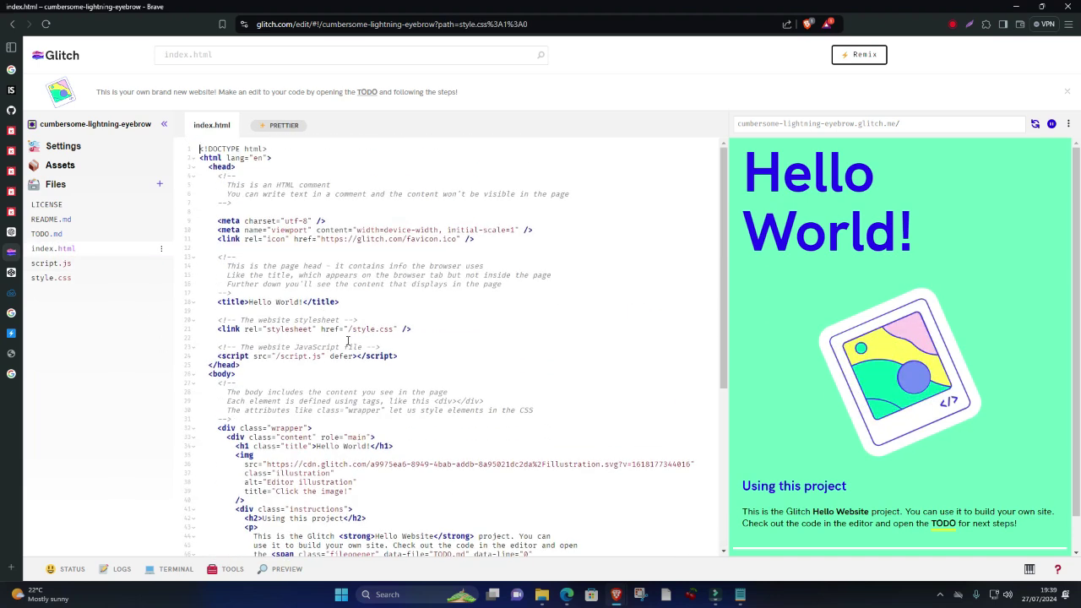
{"action": "scroll", "coordinate": [334, 347], "scroll_direction": "down", "scroll_amount": 5}
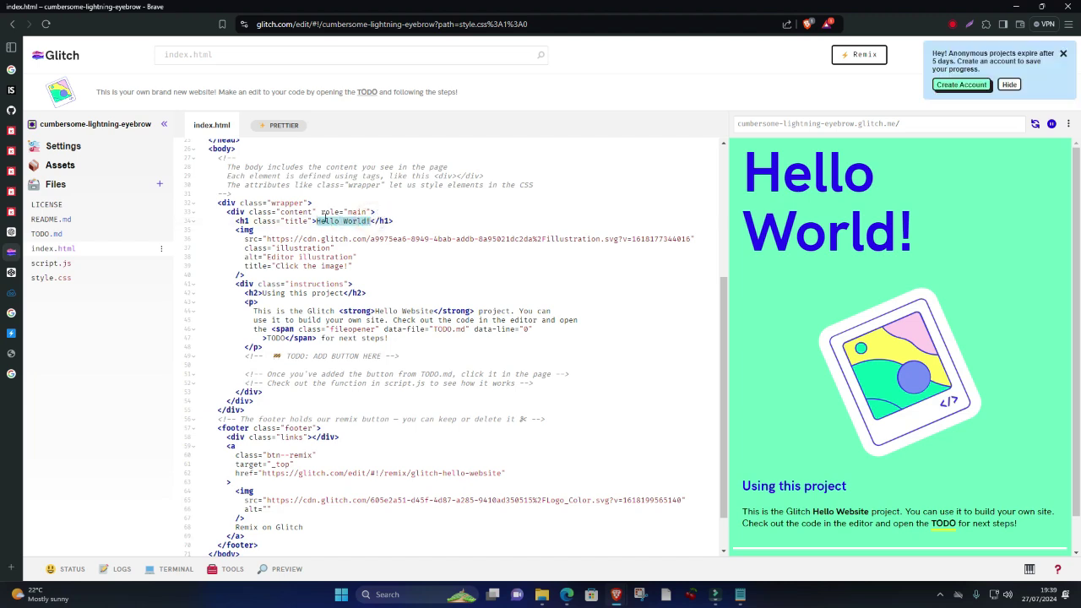
{"action": "type", "text": "LLO "}
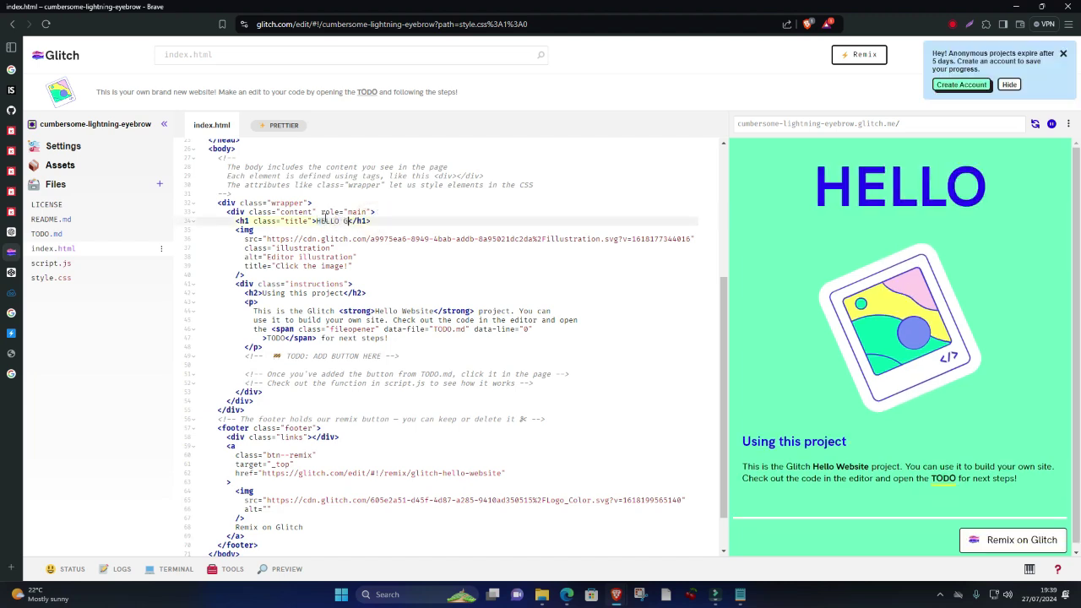
{"action": "type", "text": "GREAT PEOPLE"}
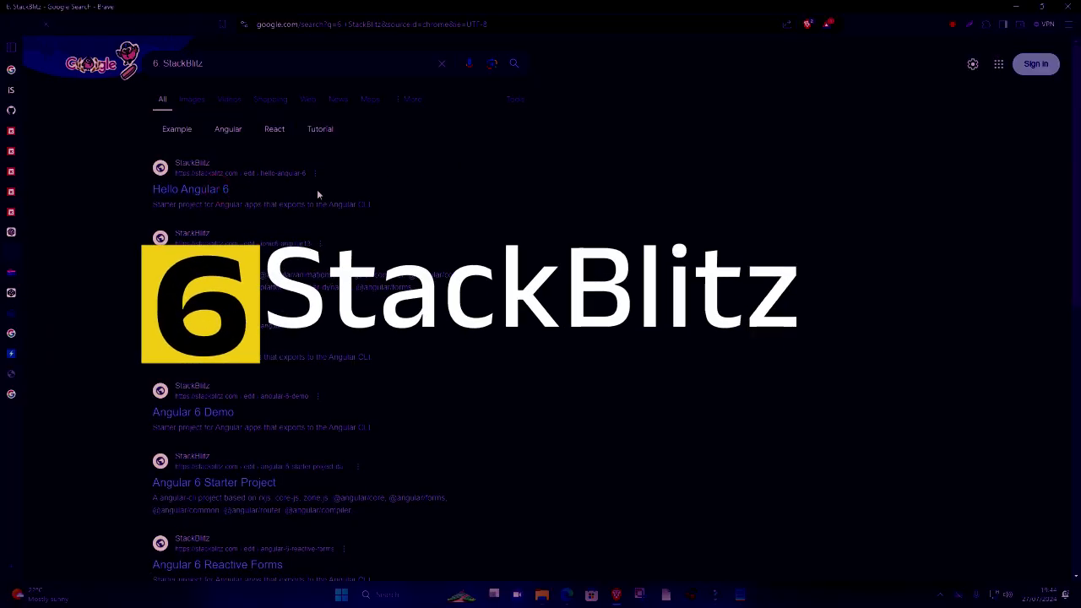
- Open the StackBlitz result from Google and scroll down to the starter templates
{"action": "left_click", "coordinate": [317, 195]}
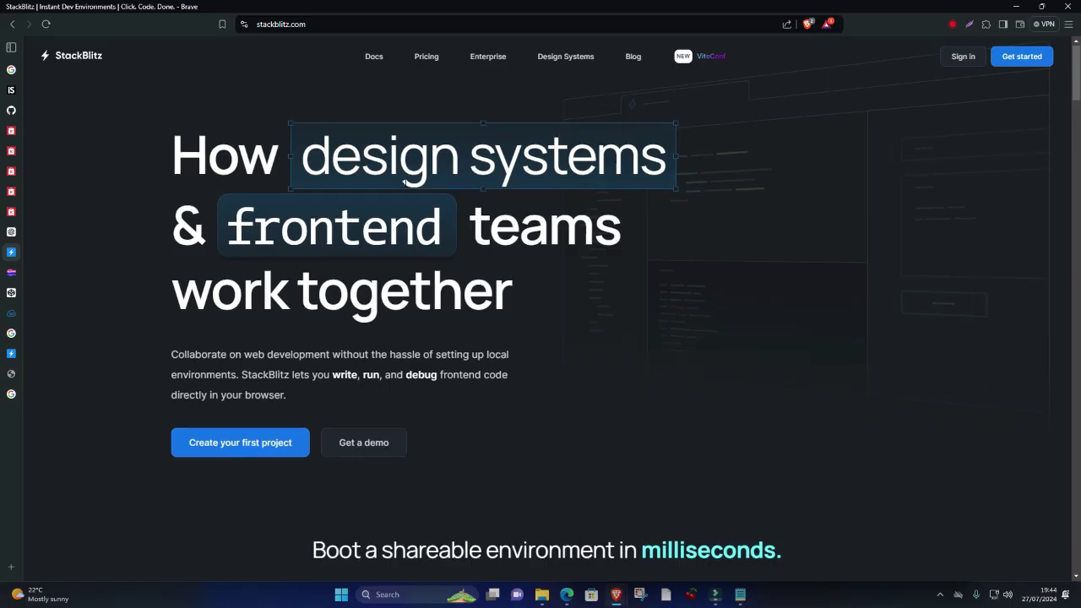
{"action": "scroll", "coordinate": [409, 182], "scroll_direction": "down", "scroll_amount": 1}
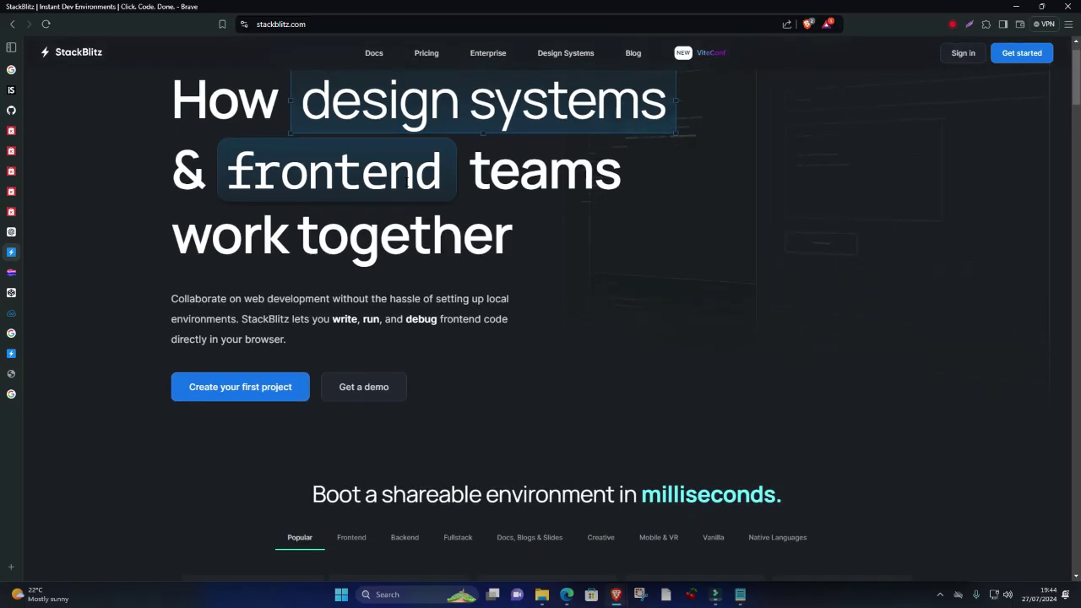
{"action": "scroll", "coordinate": [409, 182], "scroll_direction": "down", "scroll_amount": 3}
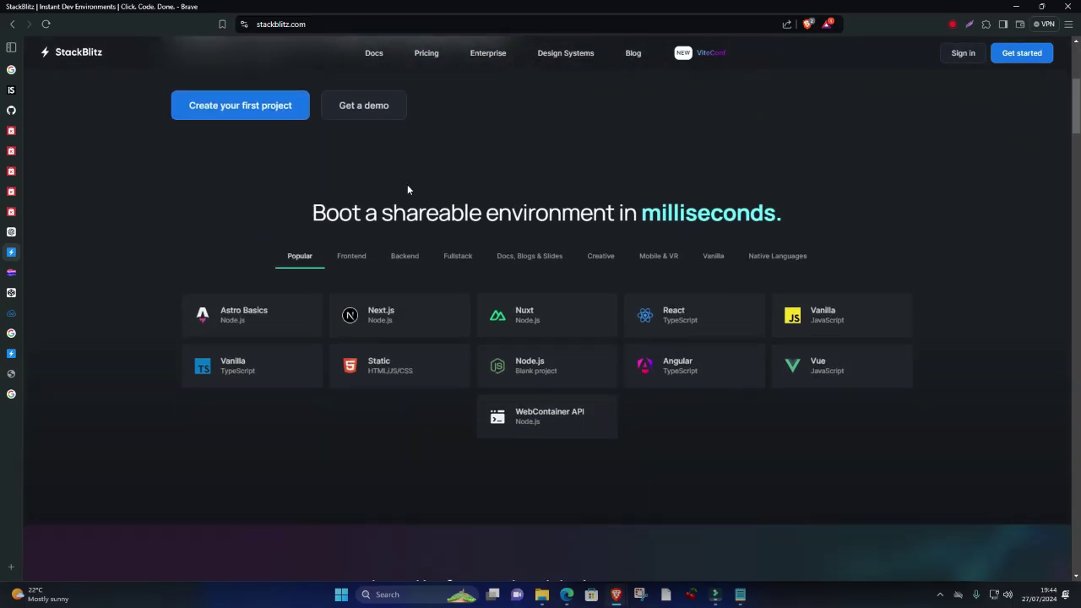
- Browse every starter category from Frontend to Native Languages and back, finishing on Frontend
{"action": "left_click", "coordinate": [347, 256]}
{"action": "left_click", "coordinate": [413, 262]}
{"action": "left_click", "coordinate": [458, 256]}
{"action": "left_click", "coordinate": [530, 256]}
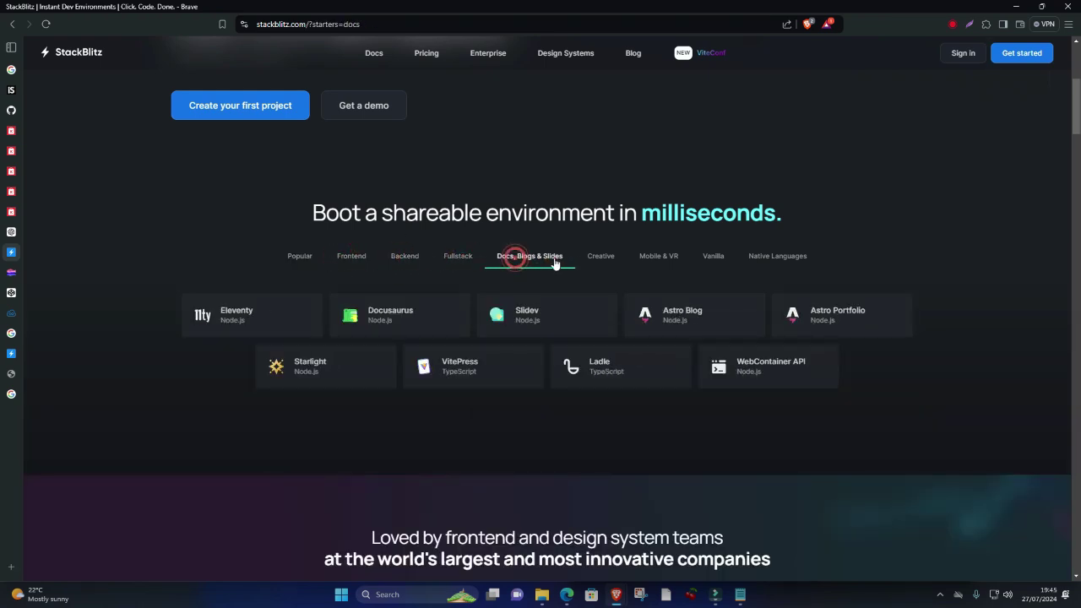
{"action": "left_click", "coordinate": [600, 256]}
{"action": "left_click", "coordinate": [659, 256]}
{"action": "left_click", "coordinate": [758, 255]}
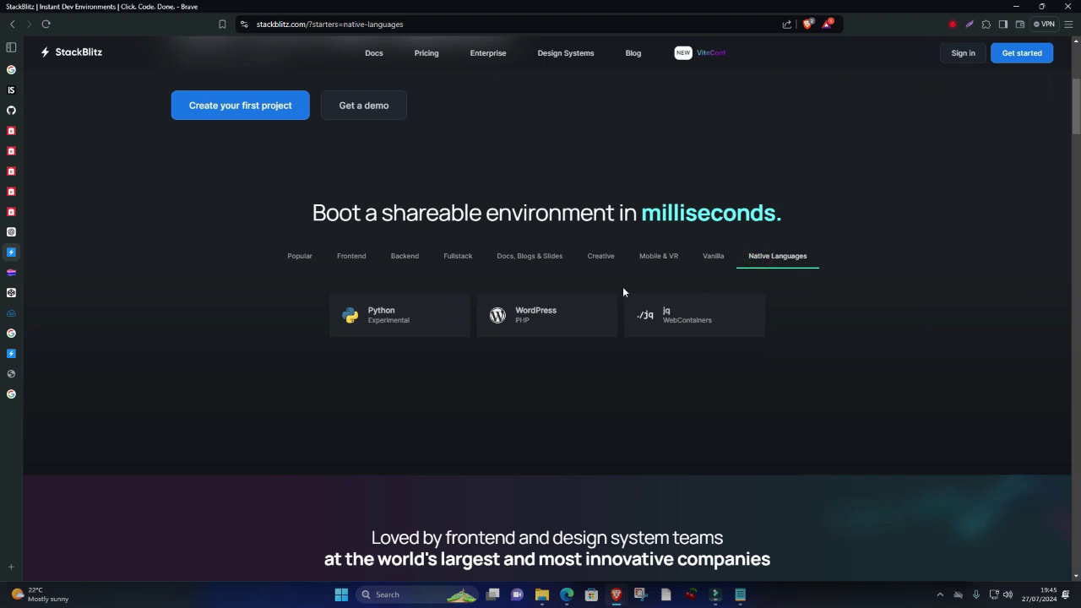
{"action": "left_click", "coordinate": [600, 256]}
{"action": "left_click", "coordinate": [529, 256]}
{"action": "left_click", "coordinate": [458, 256]}
{"action": "left_click", "coordinate": [405, 256]}
{"action": "left_click", "coordinate": [352, 256]}
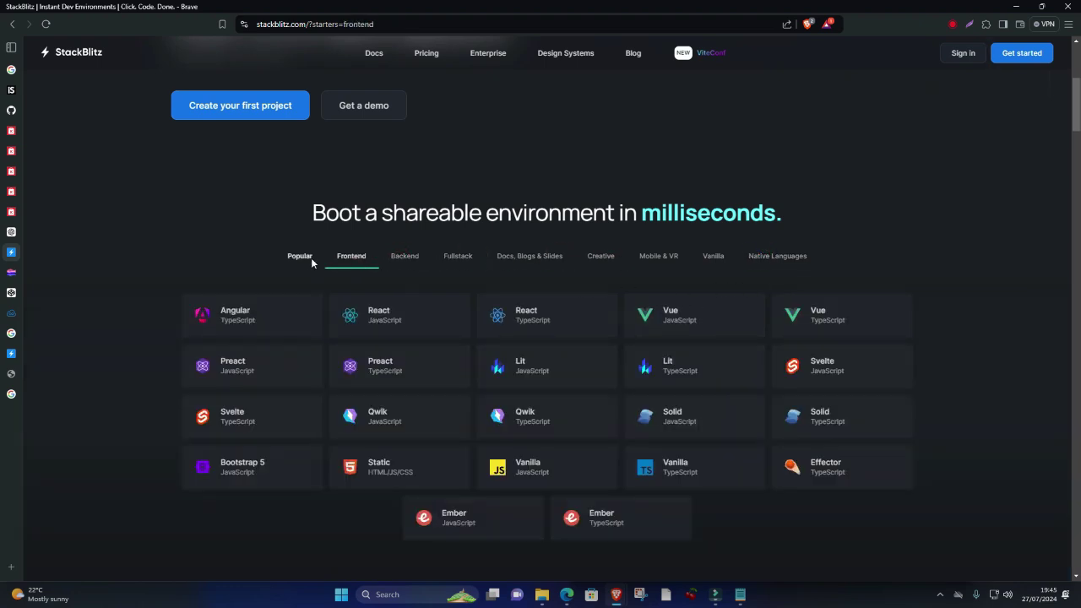
{"action": "left_click", "coordinate": [300, 256]}
{"action": "left_click", "coordinate": [348, 258]}
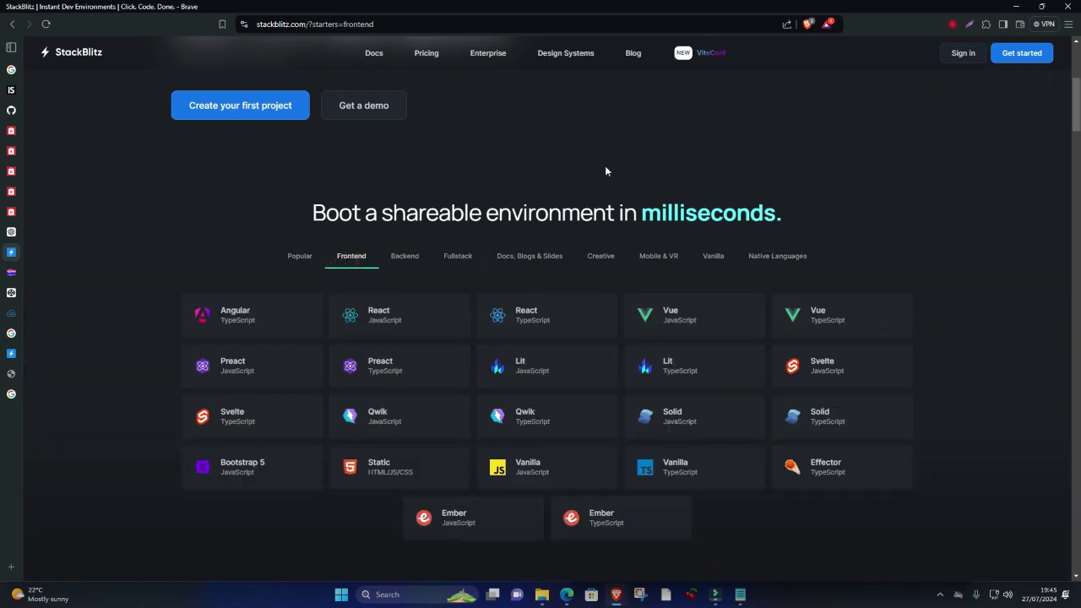
- Start an Angular TypeScript starter and browse angular.json, package-lock.json, package.json and tsconfig.json
{"action": "left_click", "coordinate": [248, 319]}
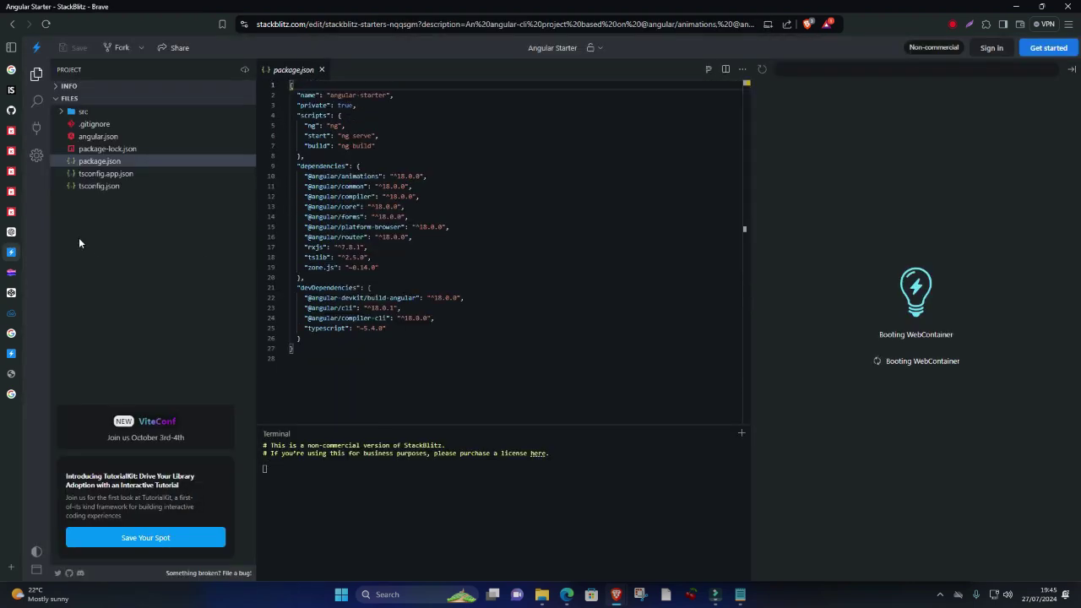
{"action": "left_click", "coordinate": [98, 136]}
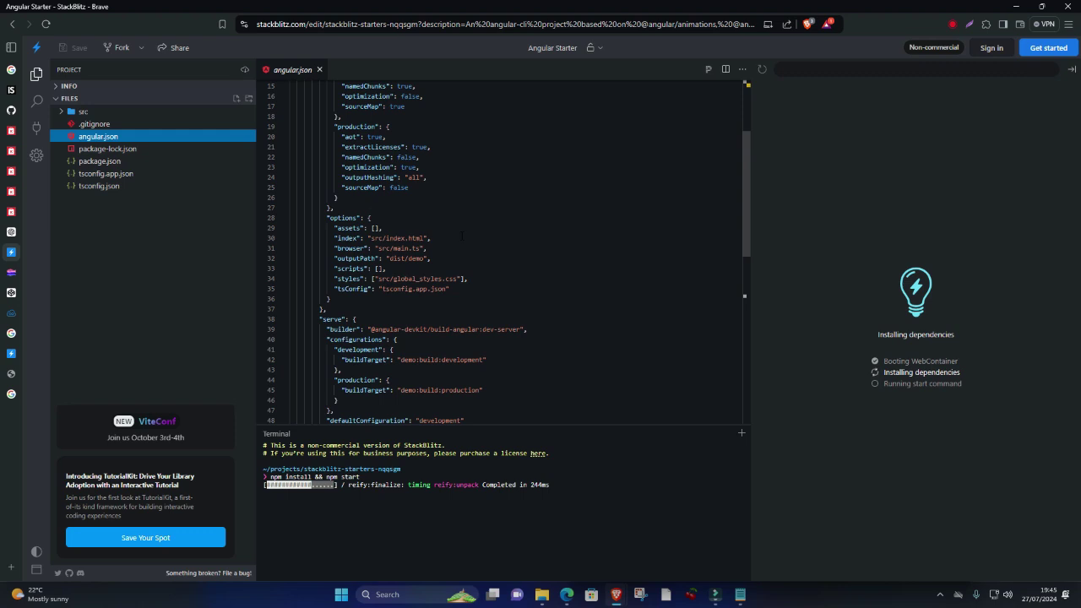
{"action": "left_click", "coordinate": [95, 149]}
{"action": "left_click", "coordinate": [98, 161]}
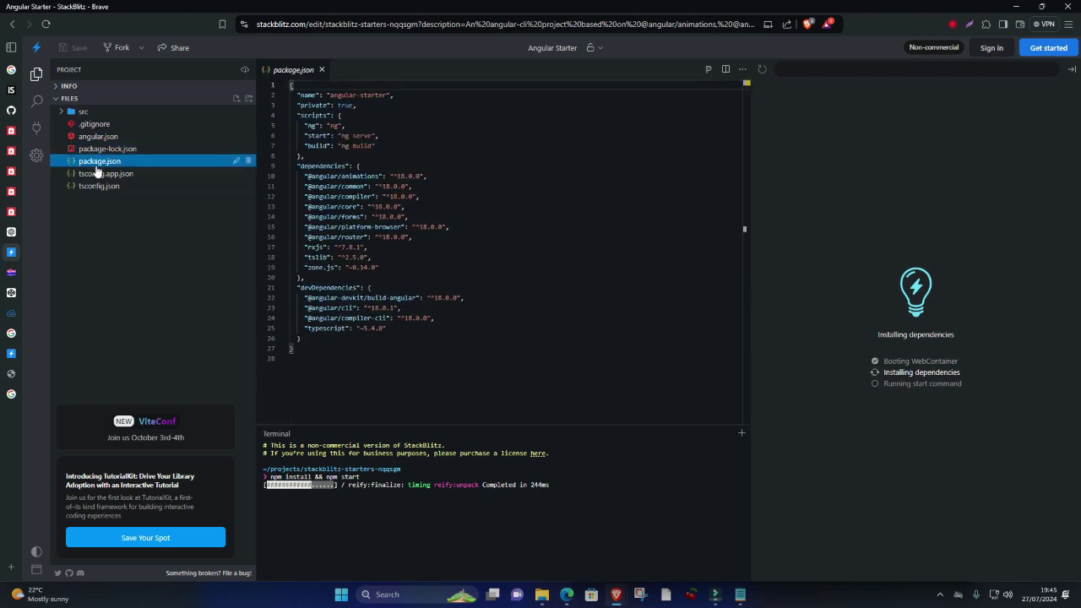
{"action": "left_click", "coordinate": [98, 186]}
{"action": "scroll", "coordinate": [507, 211], "scroll_direction": "down", "scroll_amount": 2}
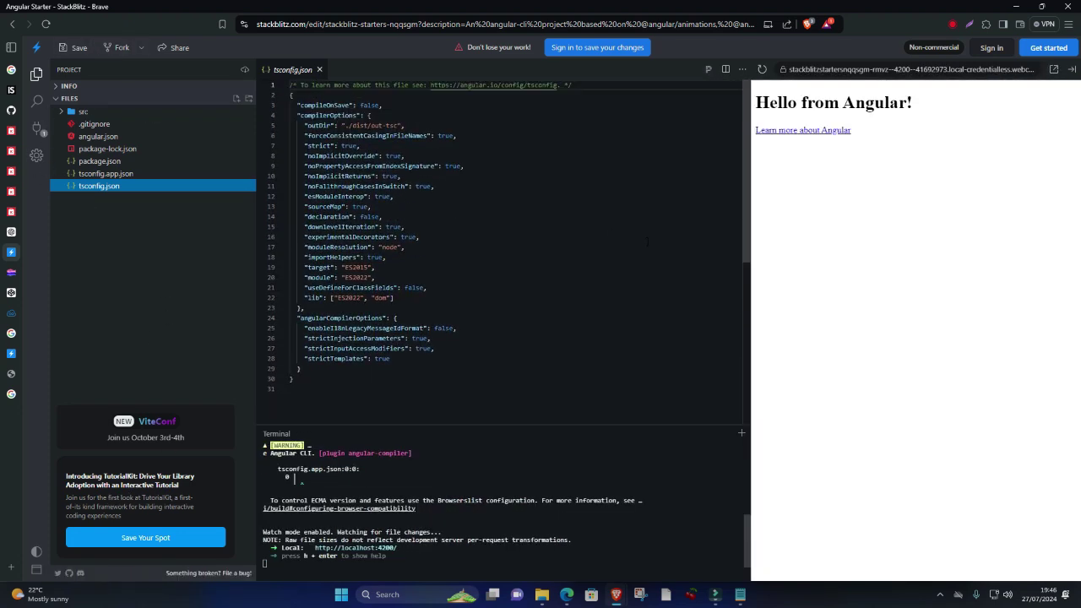
{"action": "scroll", "coordinate": [647, 243], "scroll_direction": "down", "scroll_amount": 5}
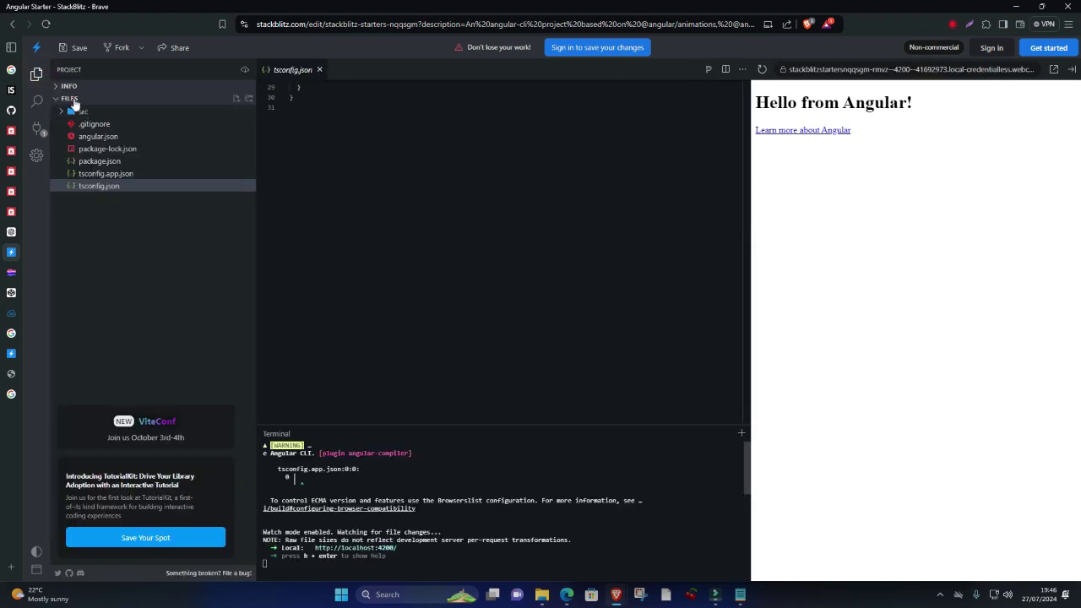
- Collapse and re-expand the file list, then scroll through package.json and package-lock.json again
{"action": "left_click", "coordinate": [70, 99]}
{"action": "left_click", "coordinate": [67, 181]}
{"action": "left_click", "coordinate": [99, 161]}
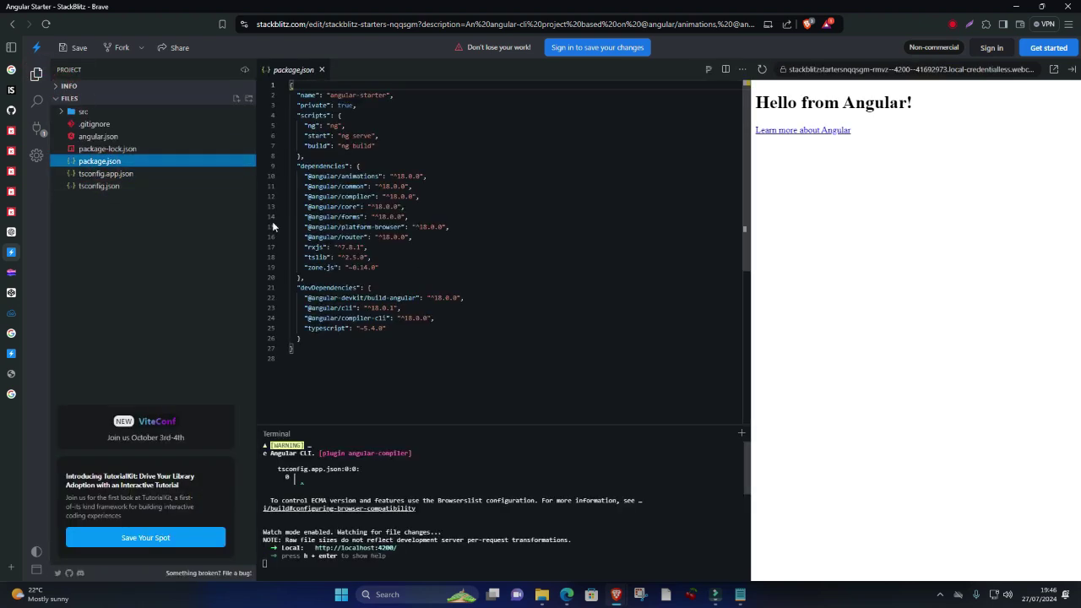
{"action": "left_click", "coordinate": [107, 149]}
{"action": "scroll", "coordinate": [488, 326], "scroll_direction": "down", "scroll_amount": 20}
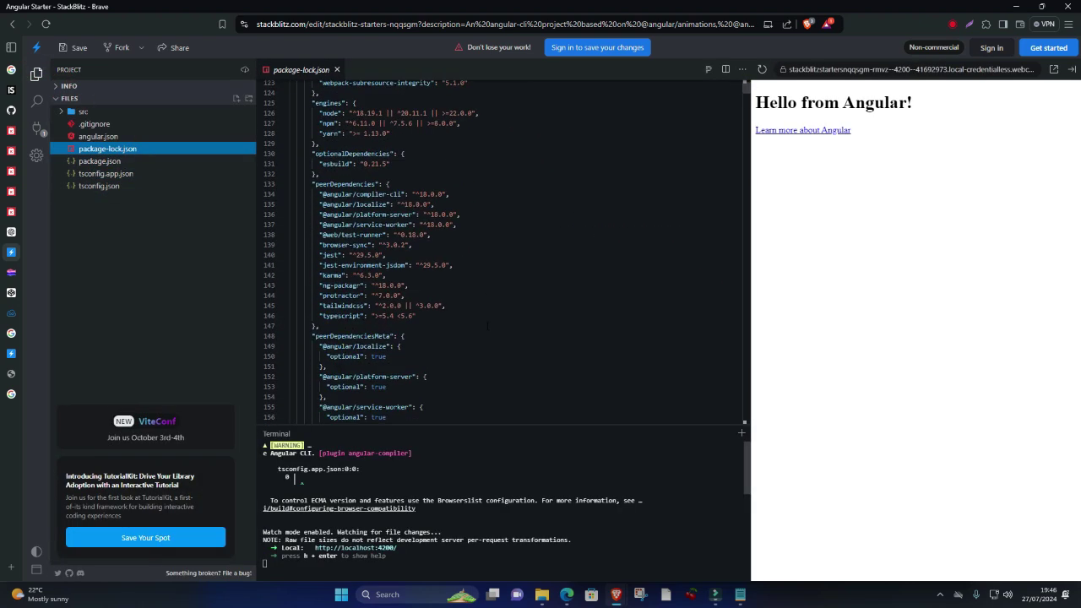
{"action": "scroll", "coordinate": [487, 326], "scroll_direction": "down", "scroll_amount": 16}
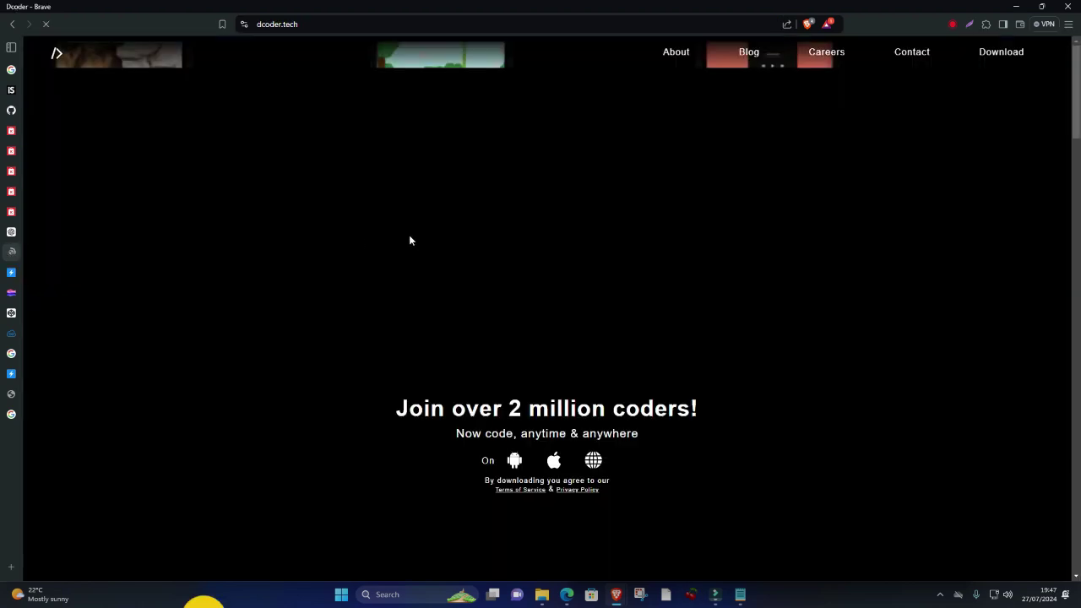
- Scroll through the dcoder.tech home page to review its content
{"action": "scroll", "coordinate": [512, 359], "scroll_direction": "down", "scroll_amount": 8}
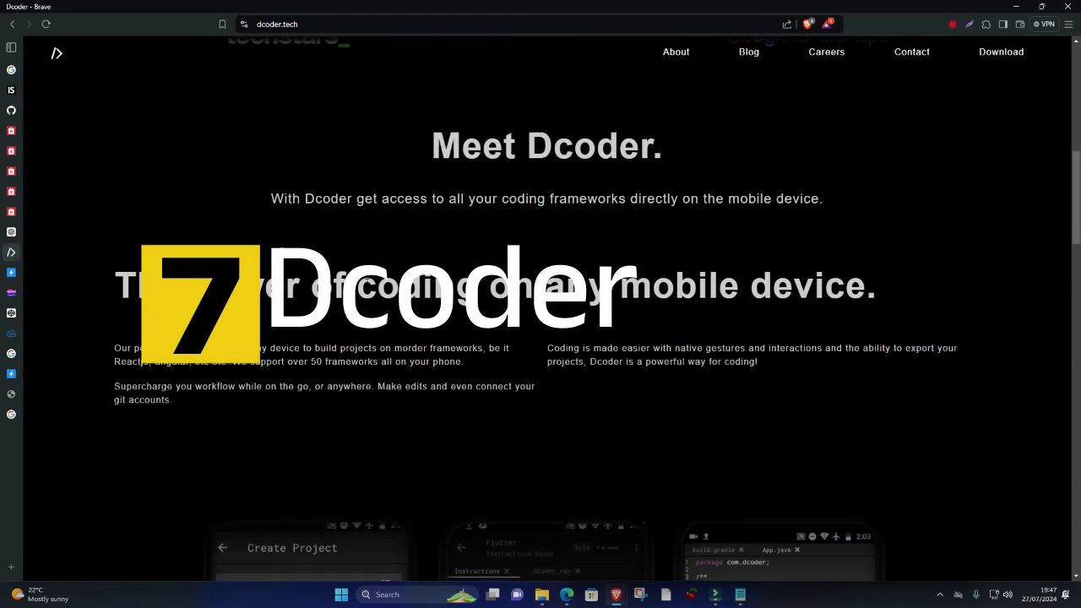
{"action": "scroll", "coordinate": [340, 277], "scroll_direction": "down", "scroll_amount": 8}
{"action": "scroll", "coordinate": [340, 277], "scroll_direction": "down", "scroll_amount": 10}
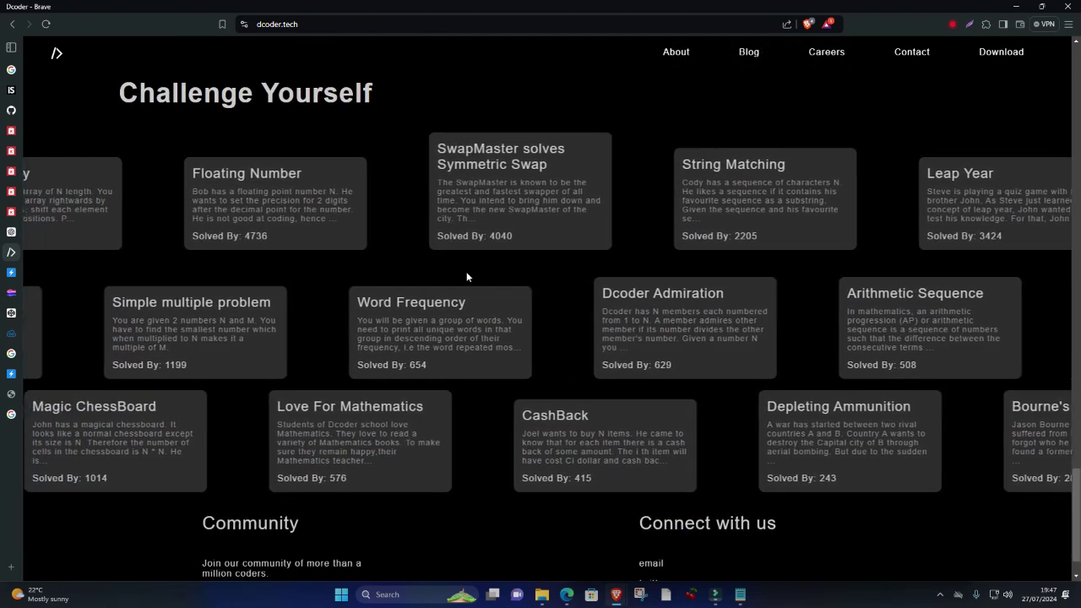
{"action": "scroll", "coordinate": [467, 279], "scroll_direction": "down", "scroll_amount": 1}
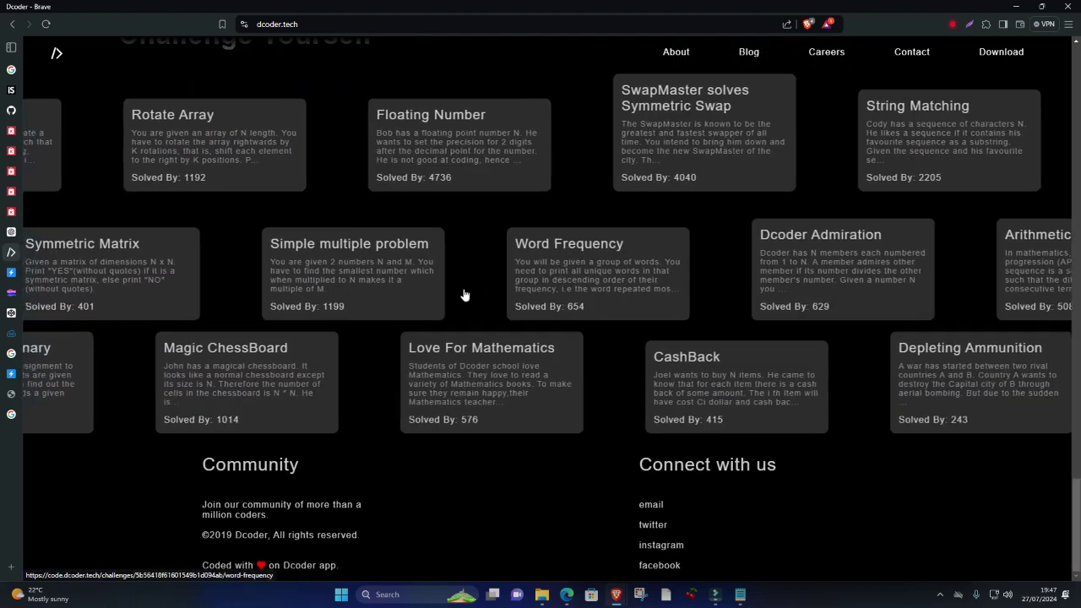
{"action": "scroll", "coordinate": [473, 279], "scroll_direction": "up", "scroll_amount": 20}
{"action": "scroll", "coordinate": [355, 169], "scroll_direction": "down", "scroll_amount": 3}
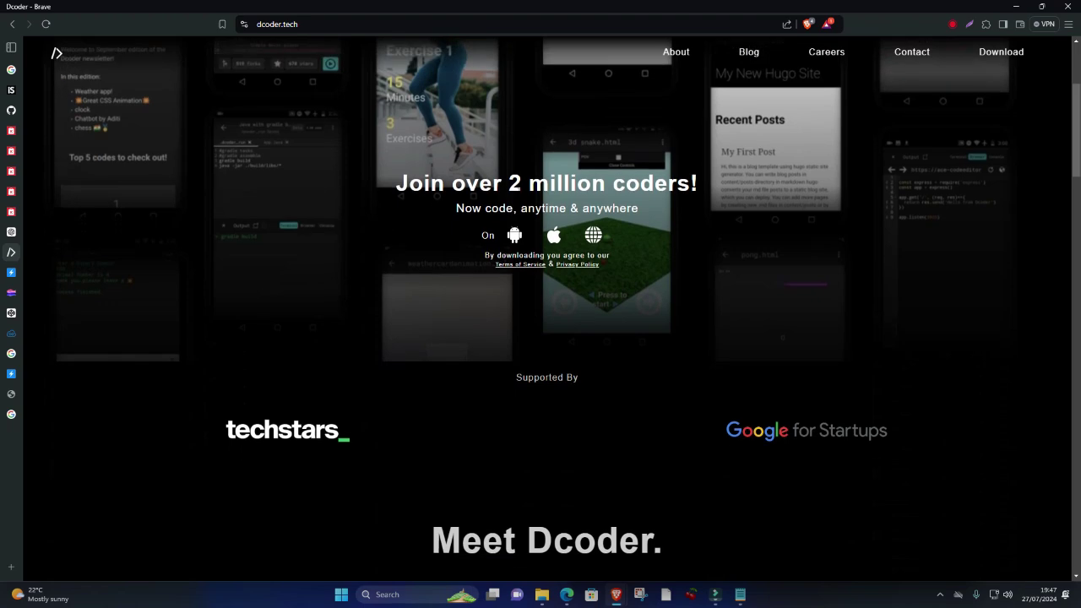
{"action": "scroll", "coordinate": [430, 186], "scroll_direction": "up", "scroll_amount": 3}
{"action": "scroll", "coordinate": [780, 231], "scroll_direction": "down", "scroll_amount": 10}
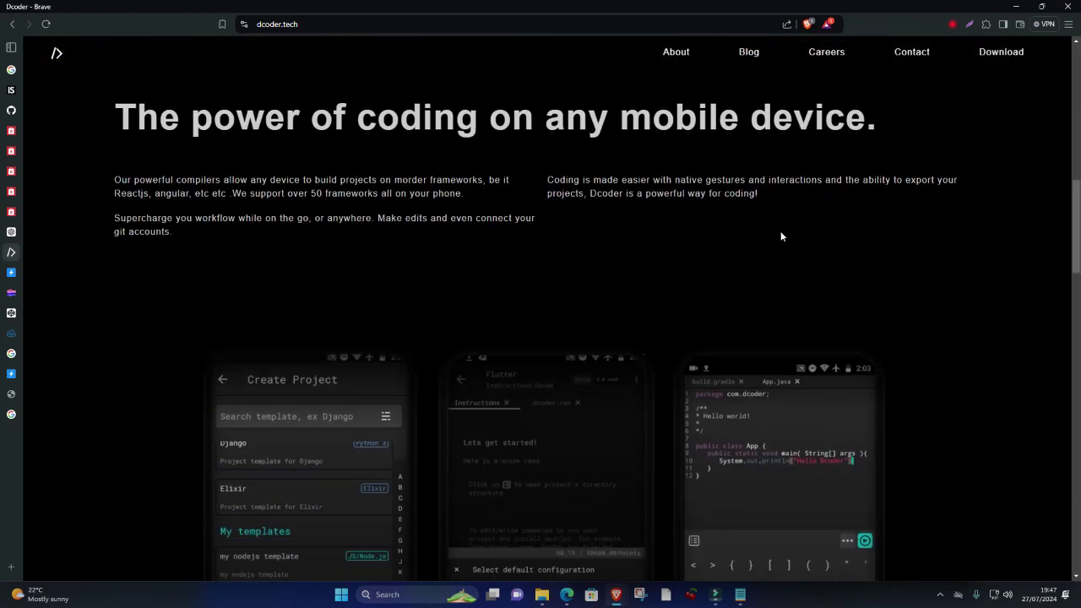
{"action": "scroll", "coordinate": [550, 226], "scroll_direction": "down", "scroll_amount": 5}
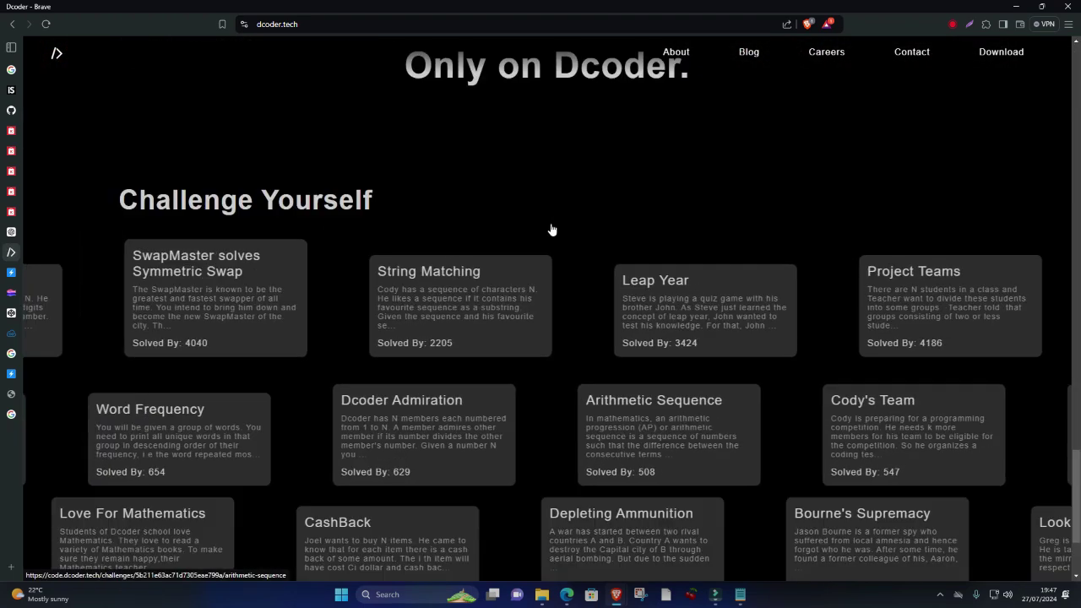
- Browse the Careers page, return from the broken blog, and follow the Download link to the App Store
{"action": "left_click", "coordinate": [826, 53]}
{"action": "scroll", "coordinate": [562, 208], "scroll_direction": "down", "scroll_amount": 1}
{"action": "scroll", "coordinate": [564, 213], "scroll_direction": "down", "scroll_amount": 10}
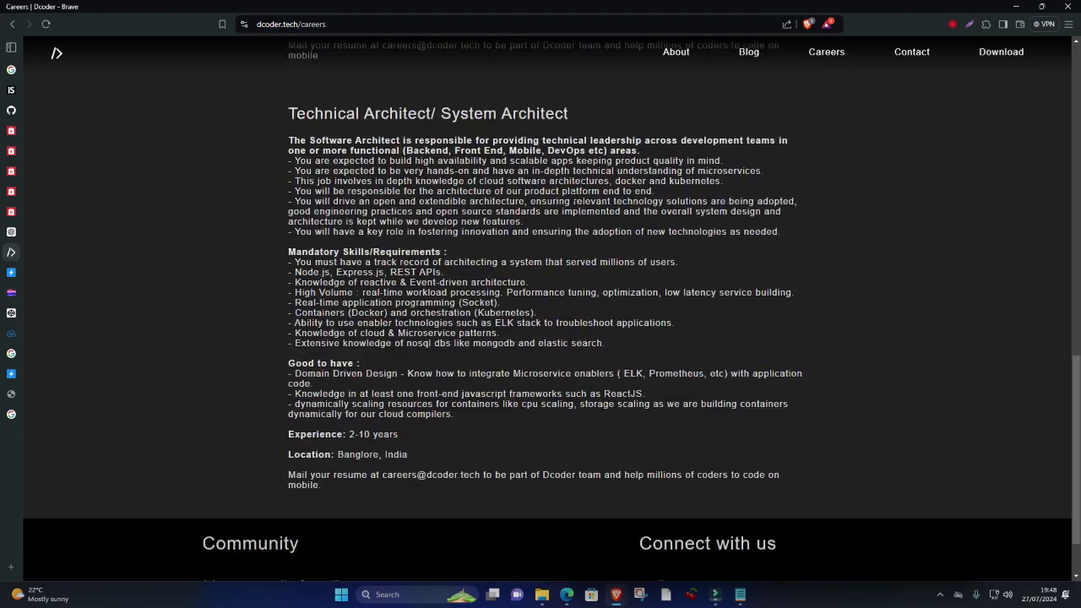
{"action": "key", "text": "alt+Left"}
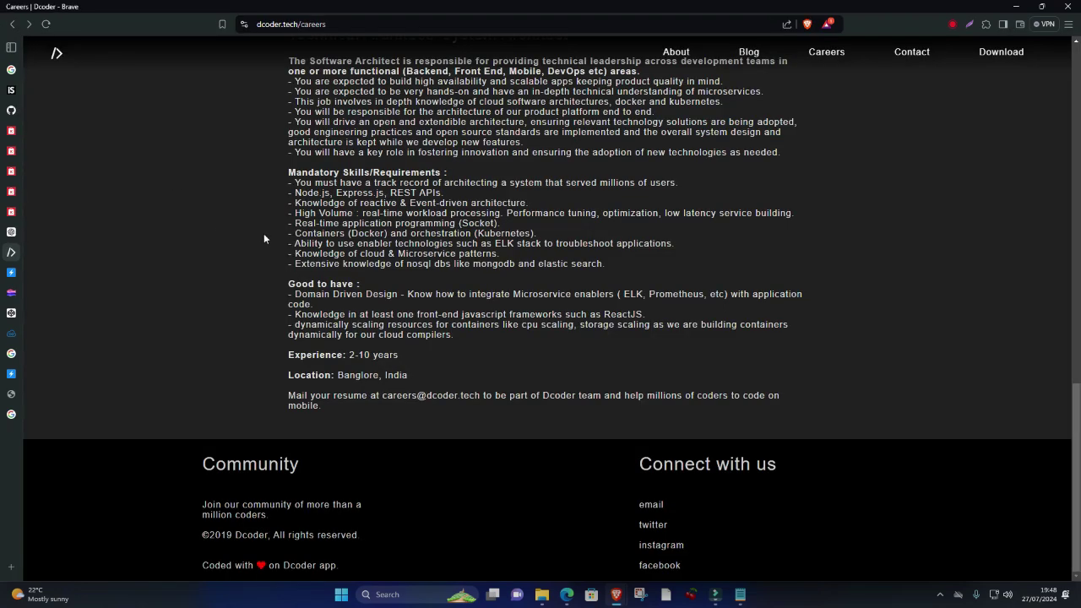
{"action": "left_click", "coordinate": [1003, 53]}
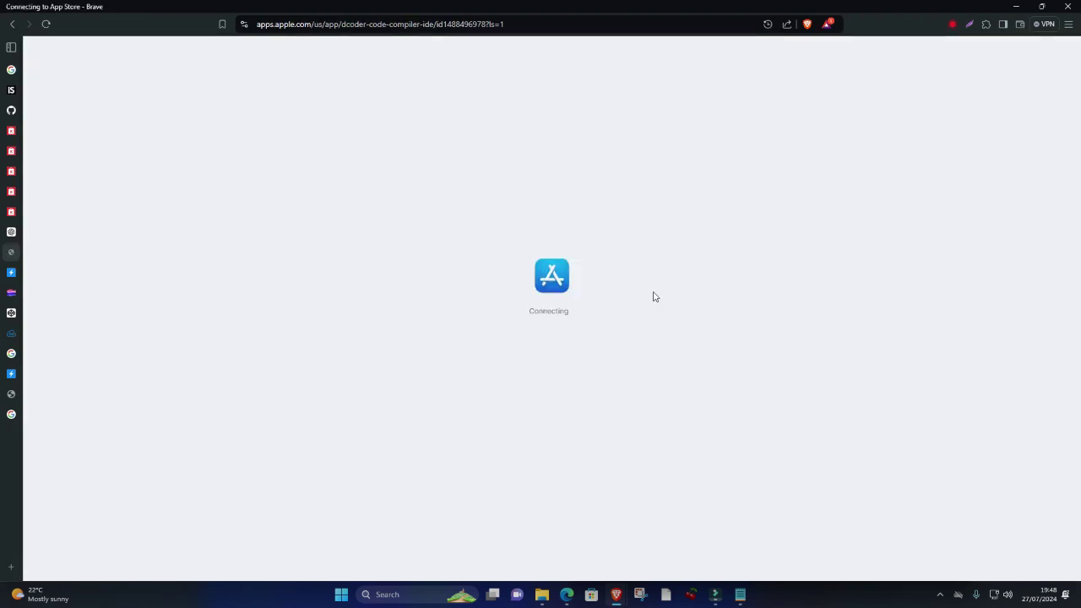
- Enlarge the File directory and Feed screenshots, then scroll down toward the ratings and reviews
{"action": "left_click", "coordinate": [328, 268]}
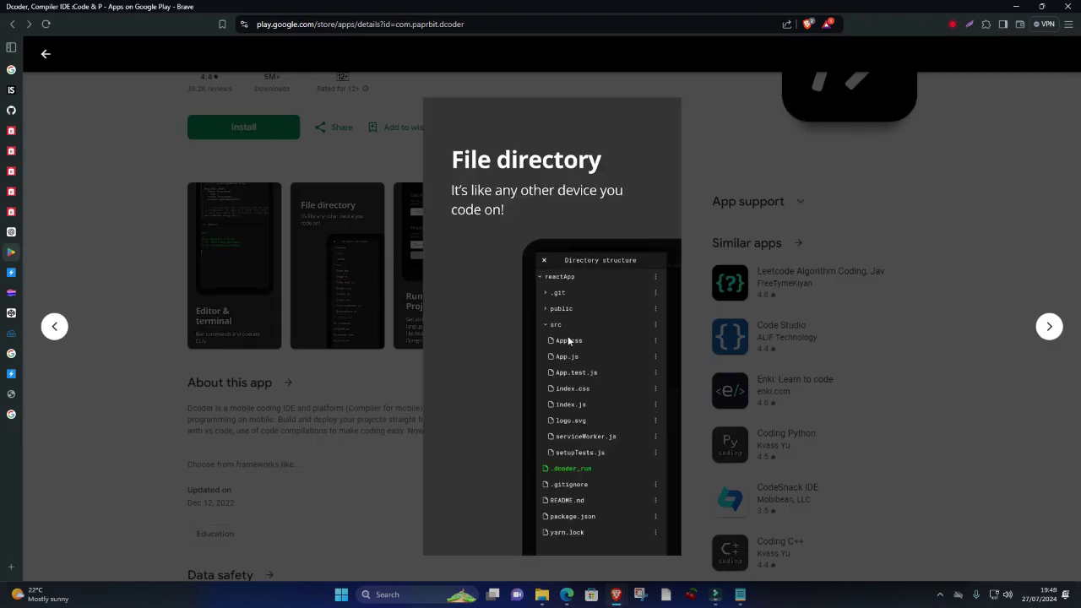
{"action": "key", "text": "Escape"}
{"action": "left_click", "coordinate": [559, 284]}
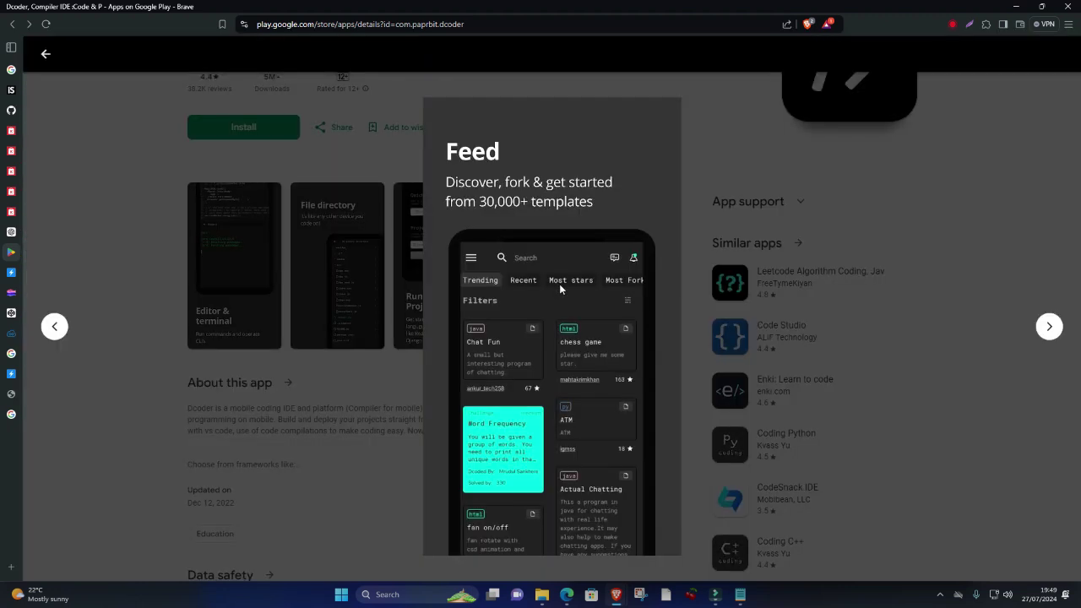
{"action": "key", "text": "Escape"}
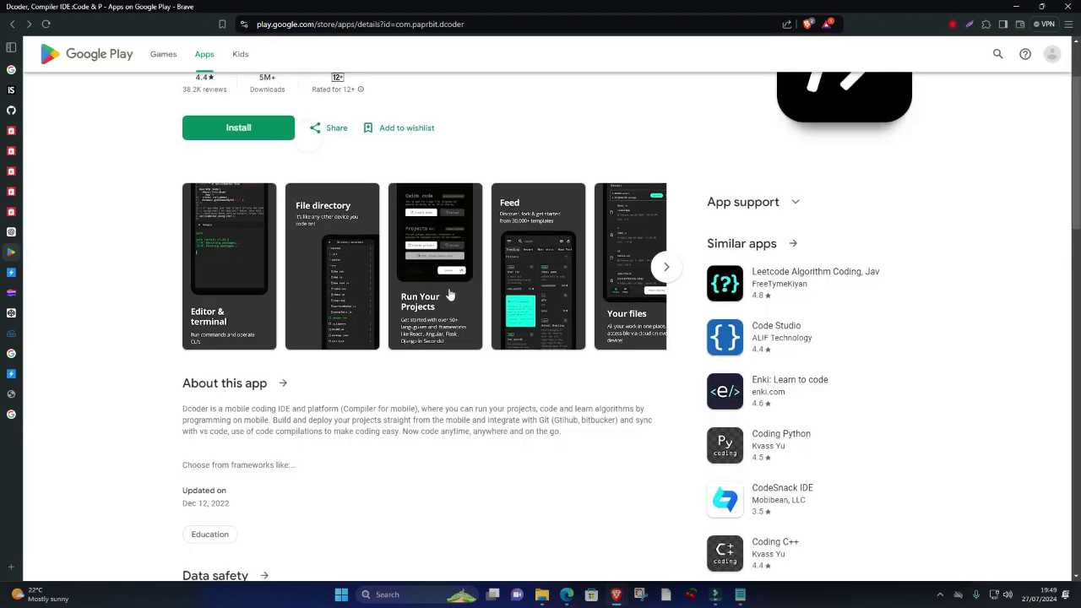
{"action": "scroll", "coordinate": [422, 253], "scroll_direction": "up", "scroll_amount": 2}
{"action": "left_click_drag", "start_coordinate": [182, 118], "coordinate": [495, 129]}
{"action": "scroll", "coordinate": [664, 430], "scroll_direction": "down", "scroll_amount": 15}
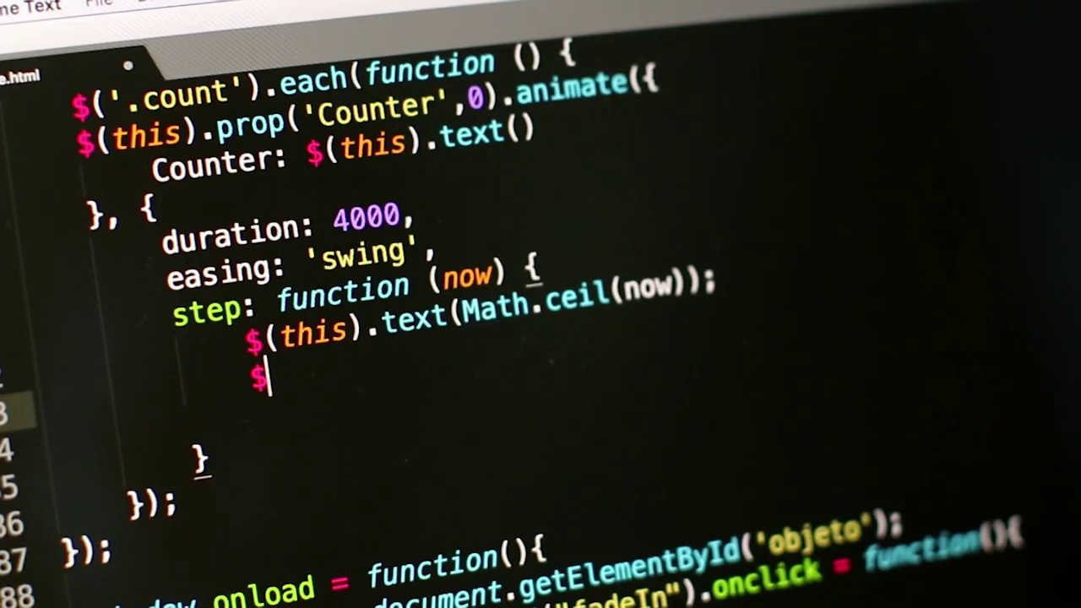
- Fill the empty $() with this and begin the .html() call on the step function's new line
{"action": "key", "text": "Left"}
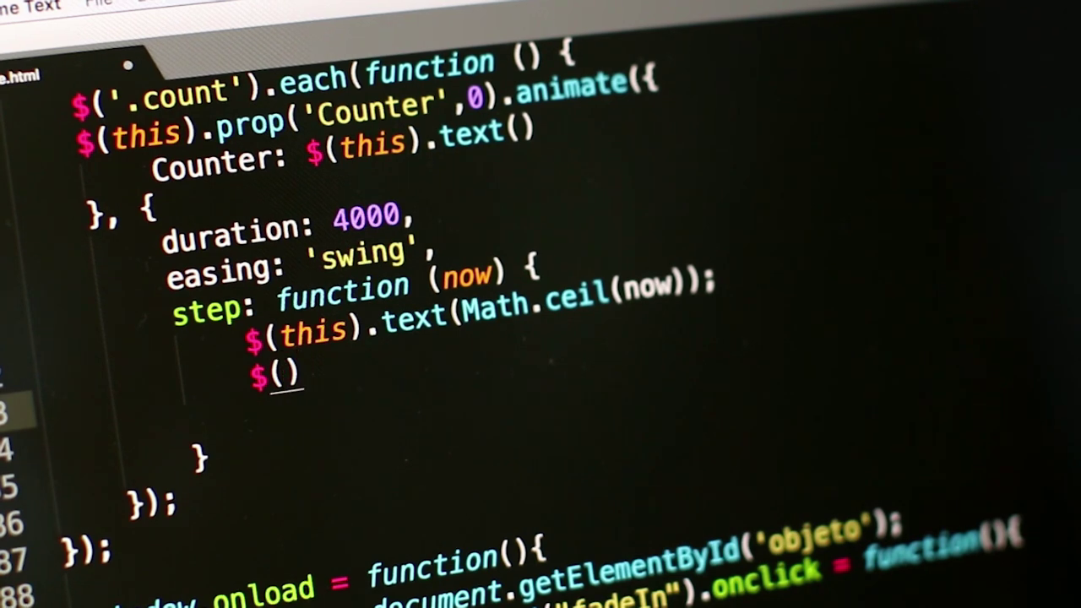
{"action": "type", "text": "this"}
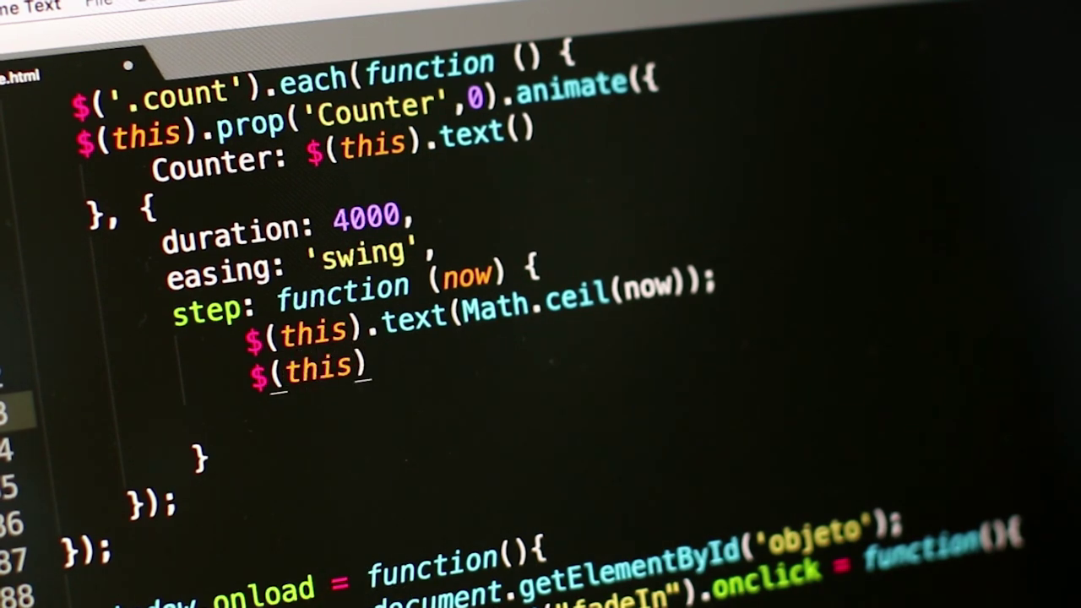
{"action": "type", "text": ".html()"}
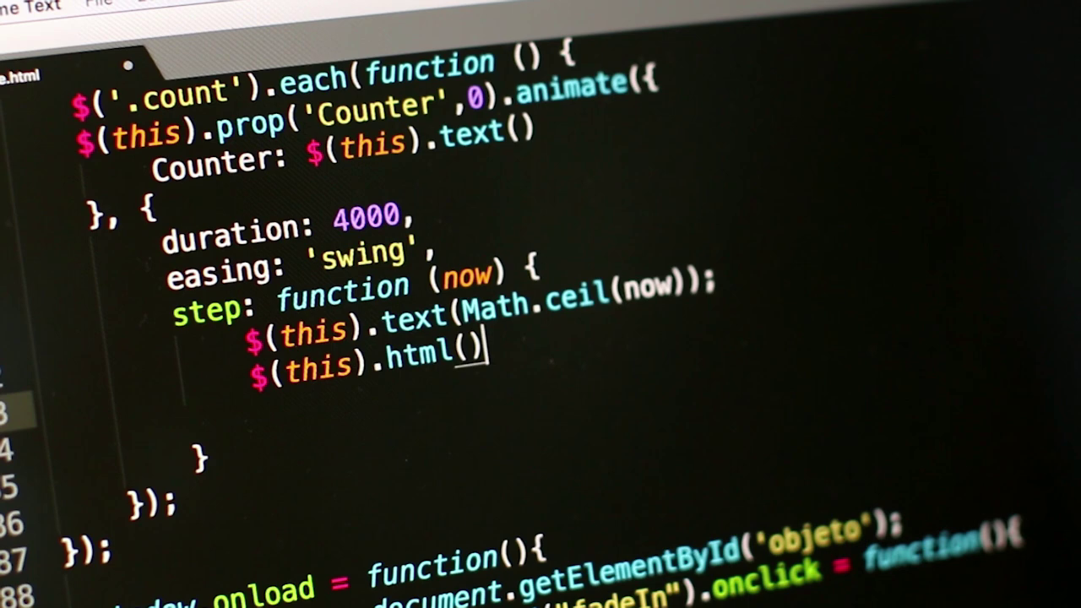
{"action": "type", "text": "text"}
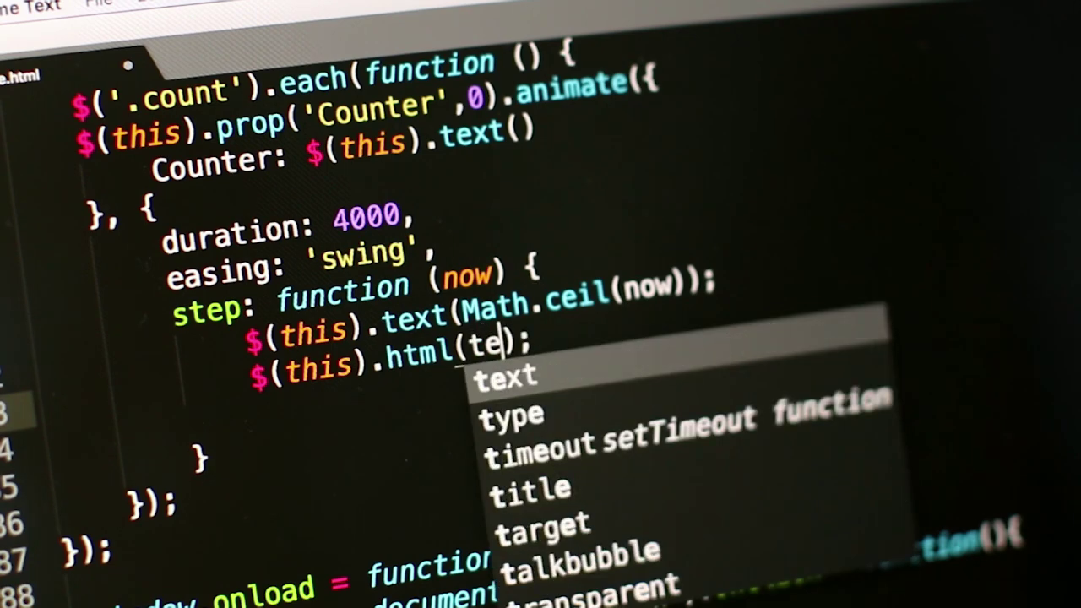